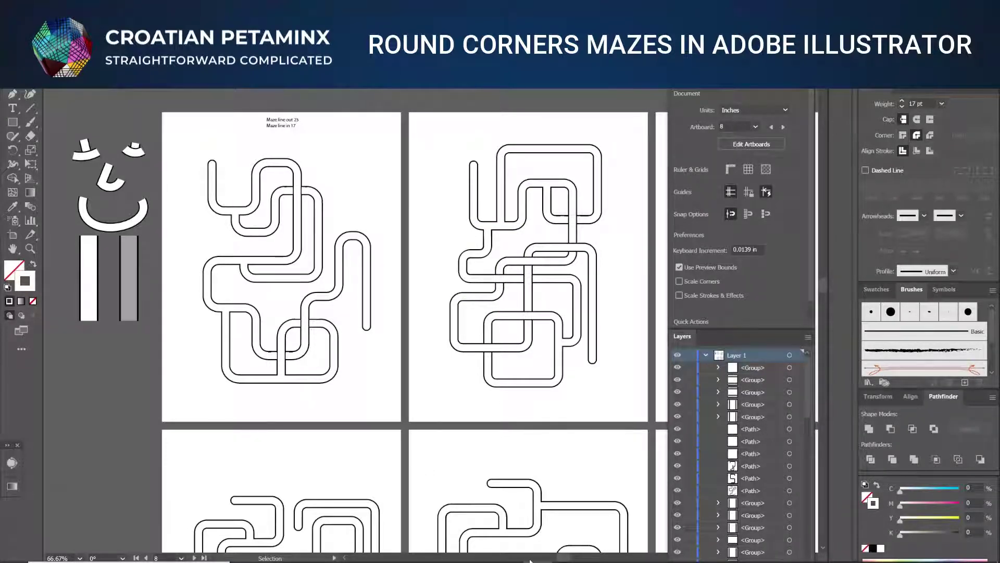
Scroll around the existing maze and check its line weight note
scroll(581, 368, "right", 6)
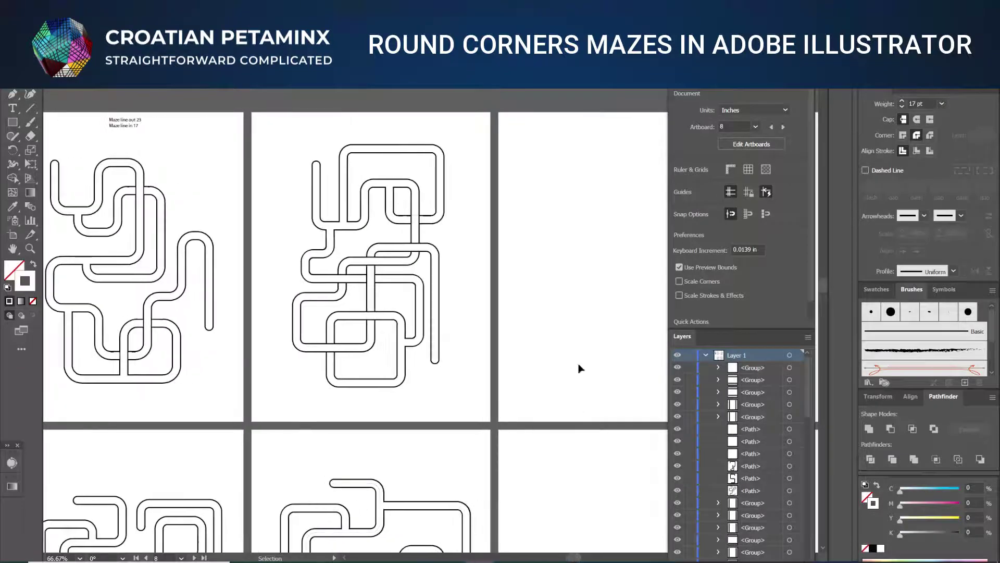
scroll(378, 283, "up", 1)
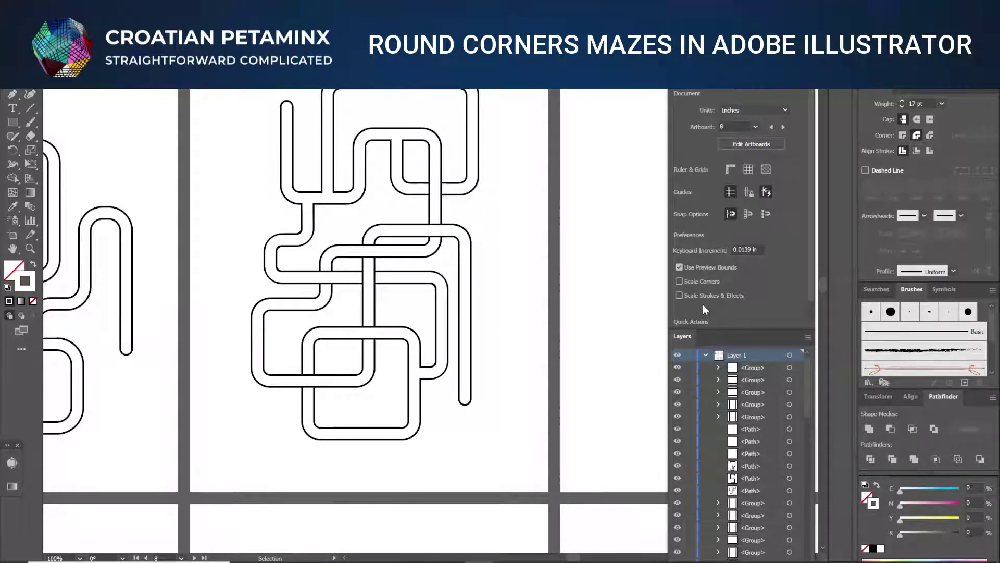
scroll(826, 282, "up", 1)
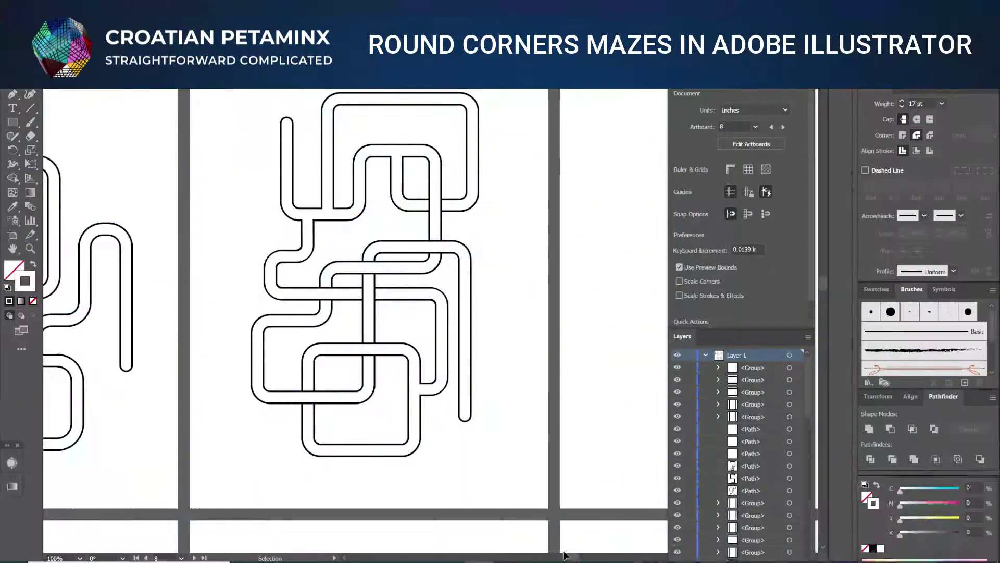
left_click_drag(565, 555, 588, 557)
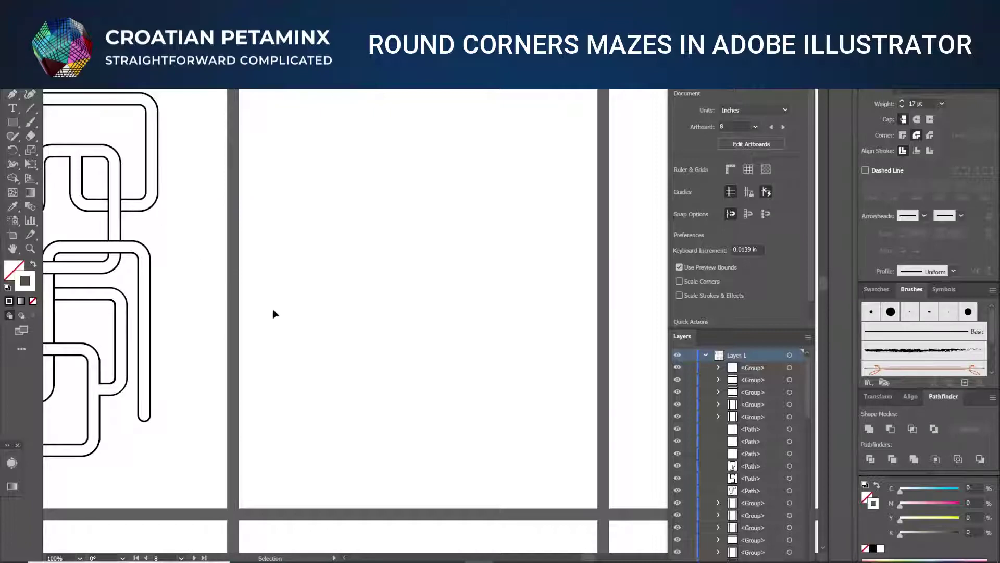
left_click_drag(587, 558, 556, 559)
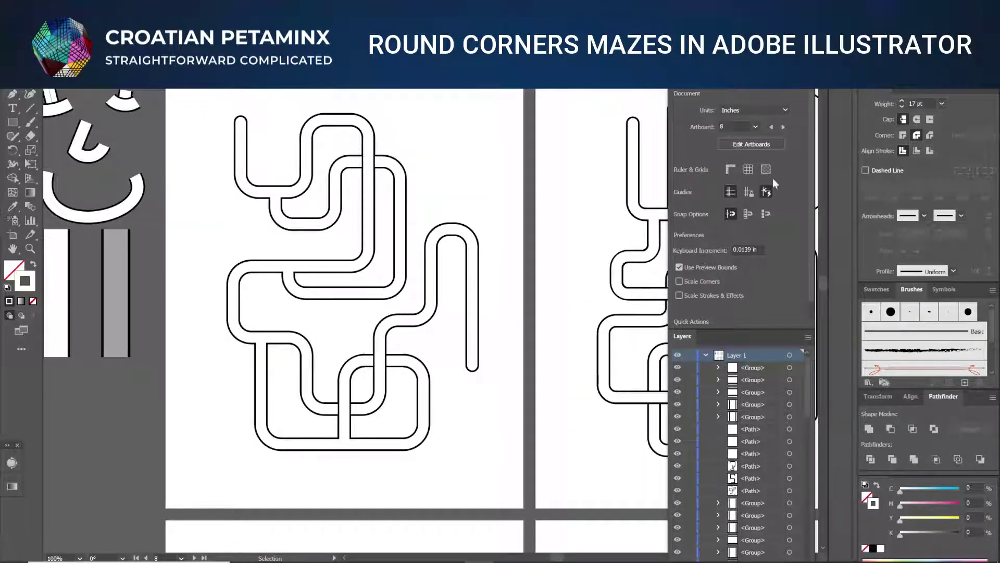
scroll(824, 284, "up", 1)
scroll(824, 278, "up", 2)
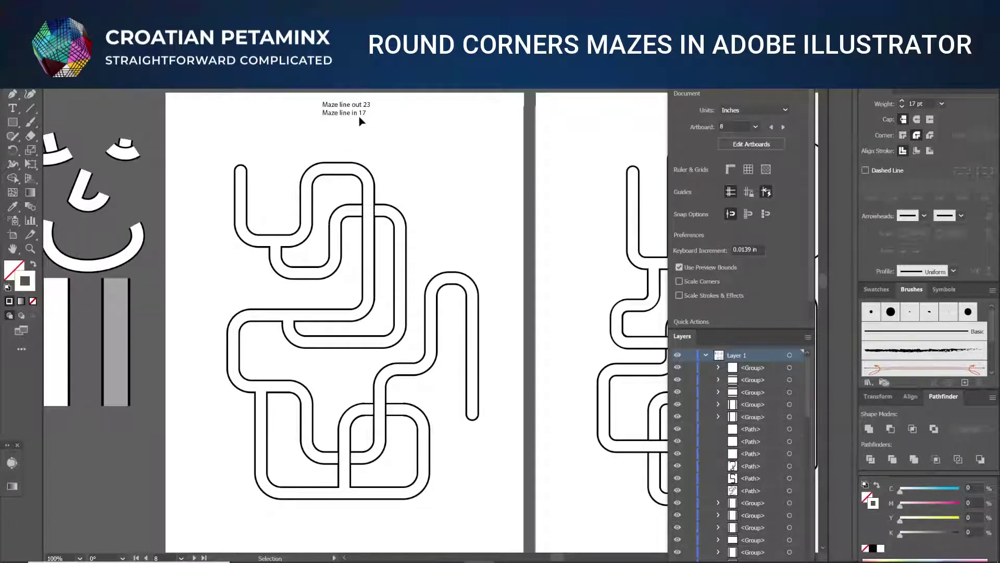
left_click_drag(323, 102, 392, 145)
left_click(388, 120)
left_click_drag(556, 558, 589, 558)
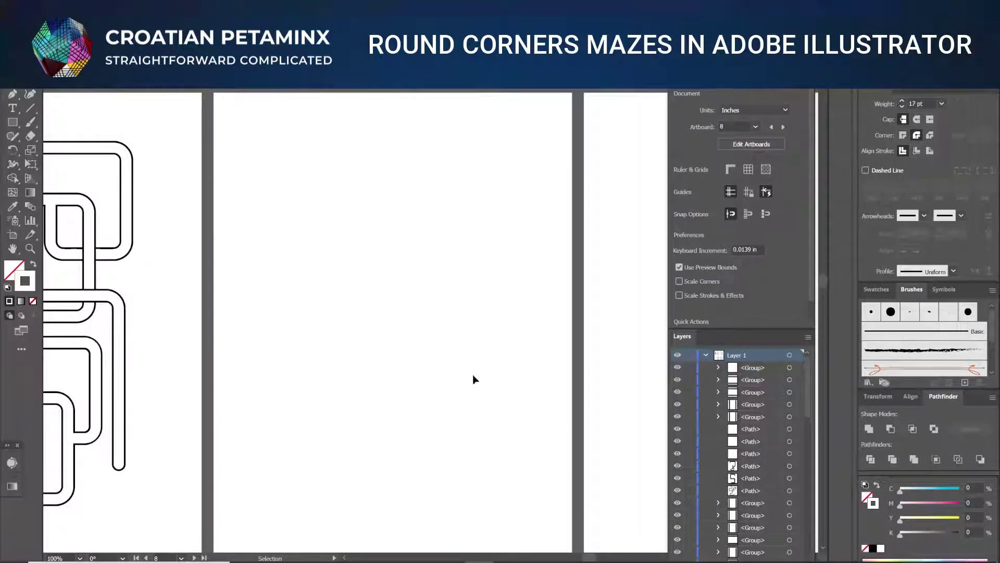
Set the stroke to black 000000 at 23 pt with round caps and round joins
double_click(25, 285)
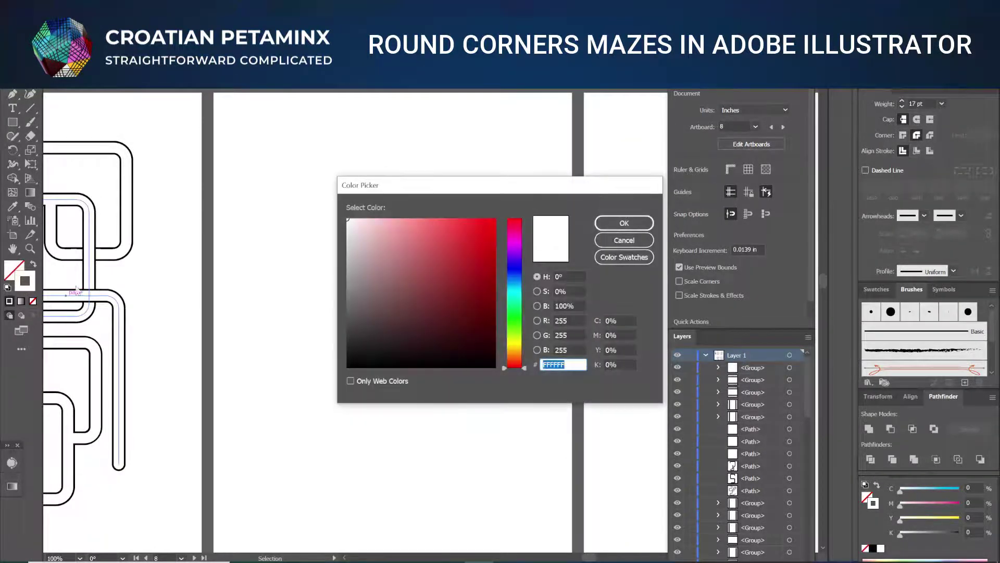
type("000000")
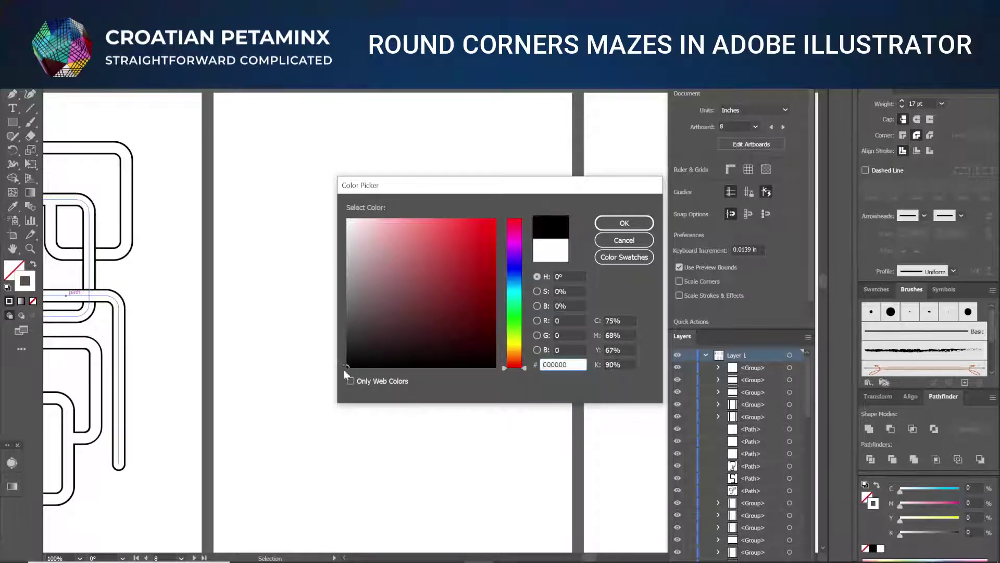
left_click(625, 223)
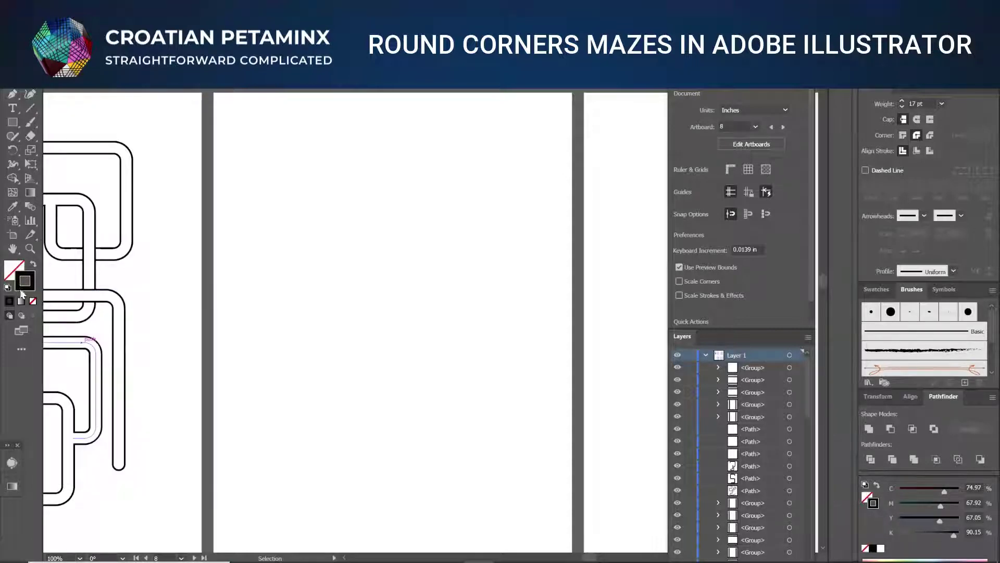
left_click(84, 283)
double_click(913, 104)
type("23")
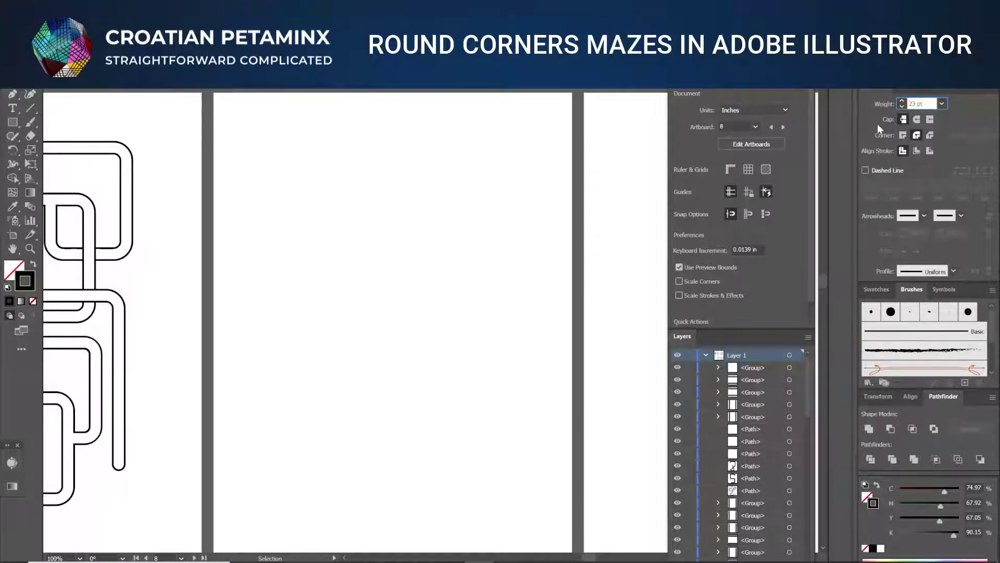
left_click(916, 121)
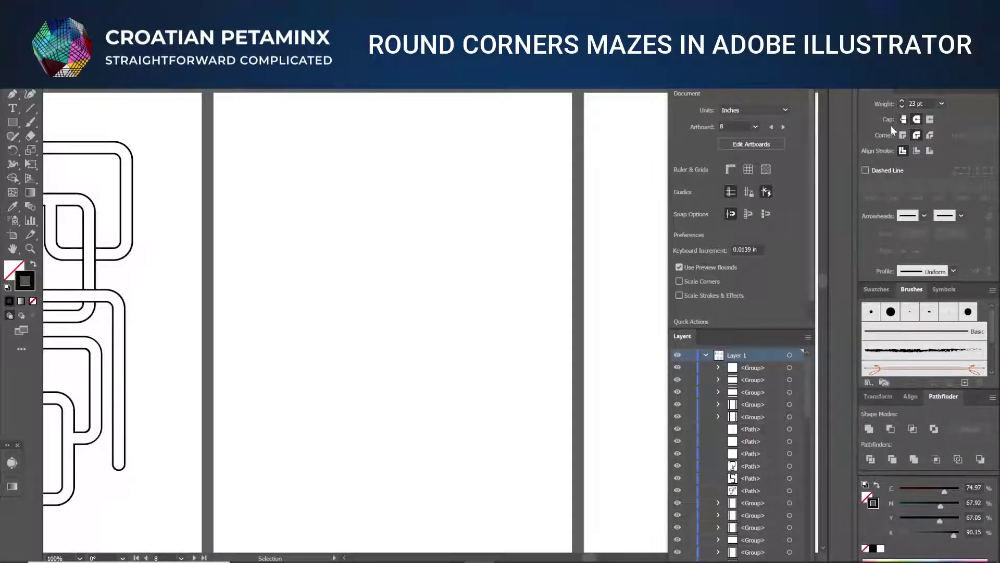
left_click(917, 135)
Start a Pen path near the artboard top, zigzagging right, down, left and down to the bottom
left_click(12, 95)
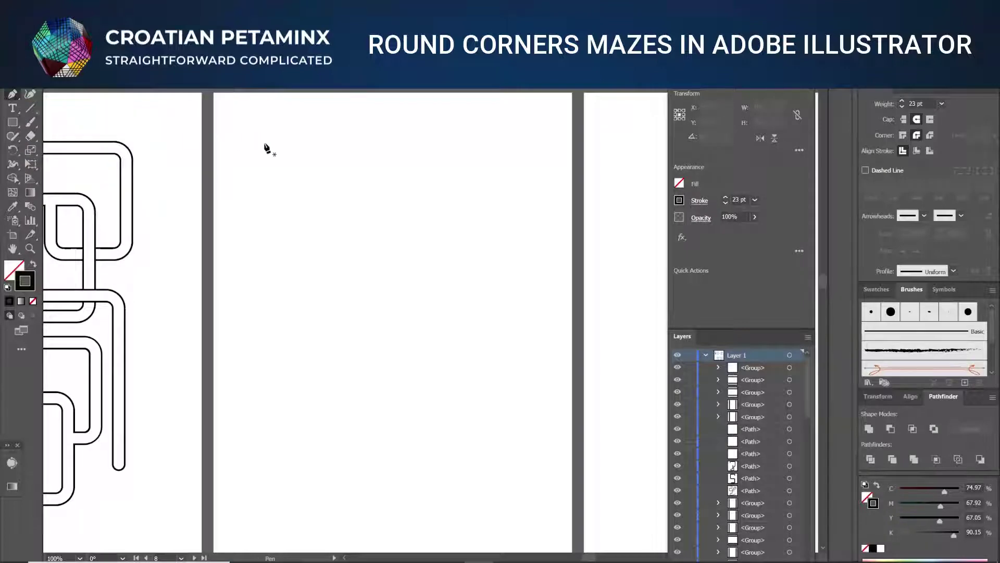
left_click(319, 173)
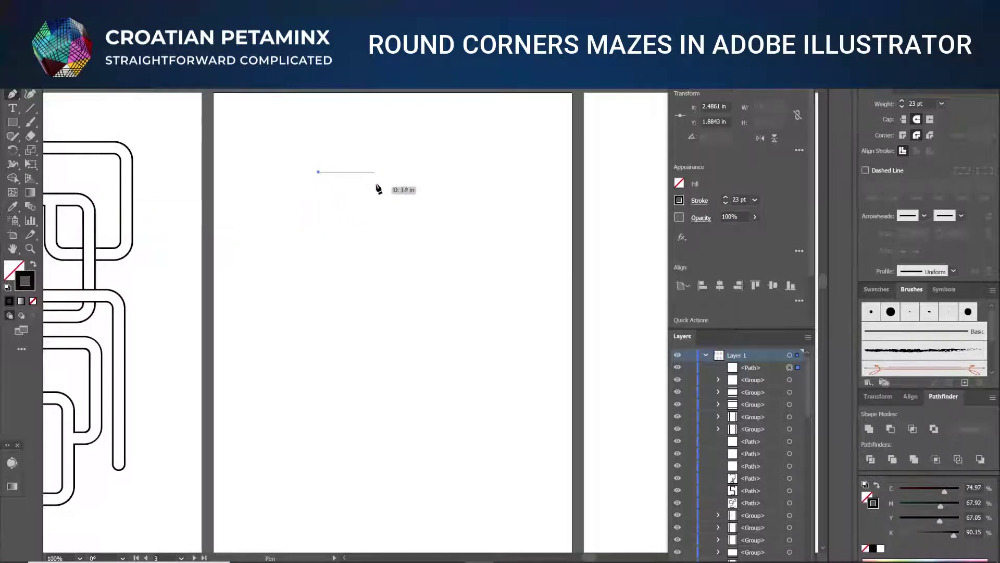
left_click(414, 172)
left_click(414, 256)
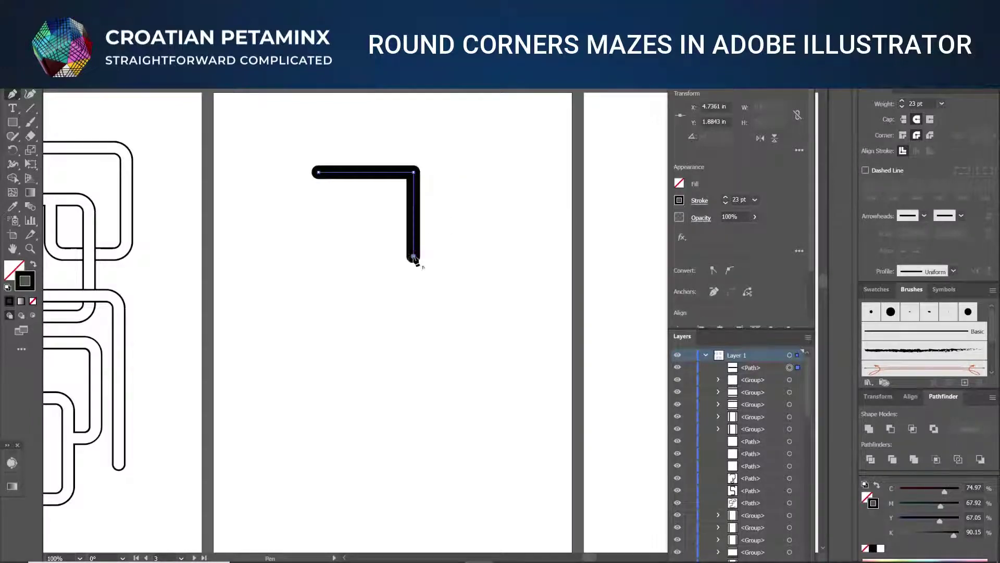
left_click(311, 256)
left_click(310, 368)
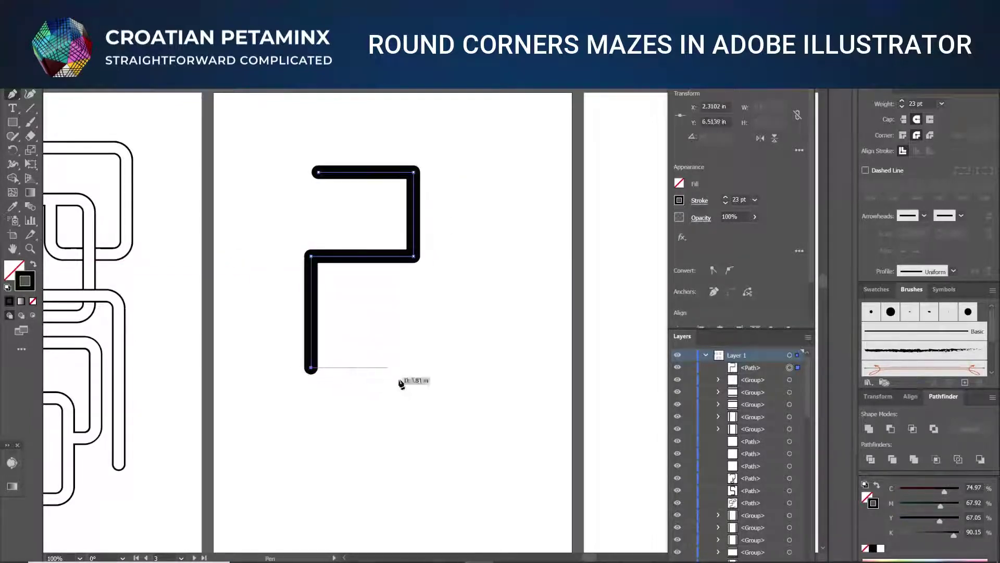
left_click(424, 368)
left_click(425, 323)
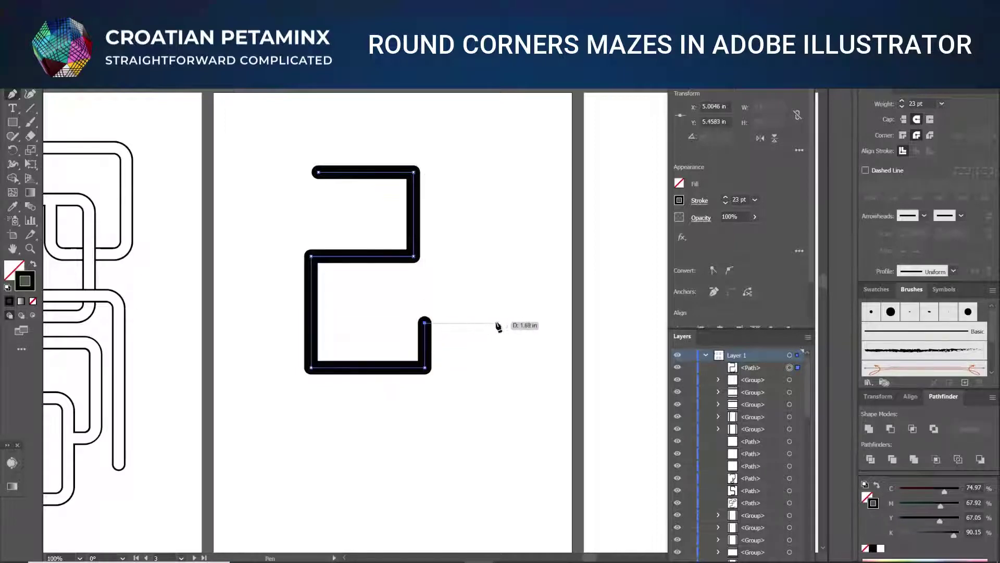
Continue the path up into a tall loop, then down and finish with a long rightward run
left_click(496, 326, "ctrl")
left_click(425, 323)
left_click(497, 323)
left_click(497, 228)
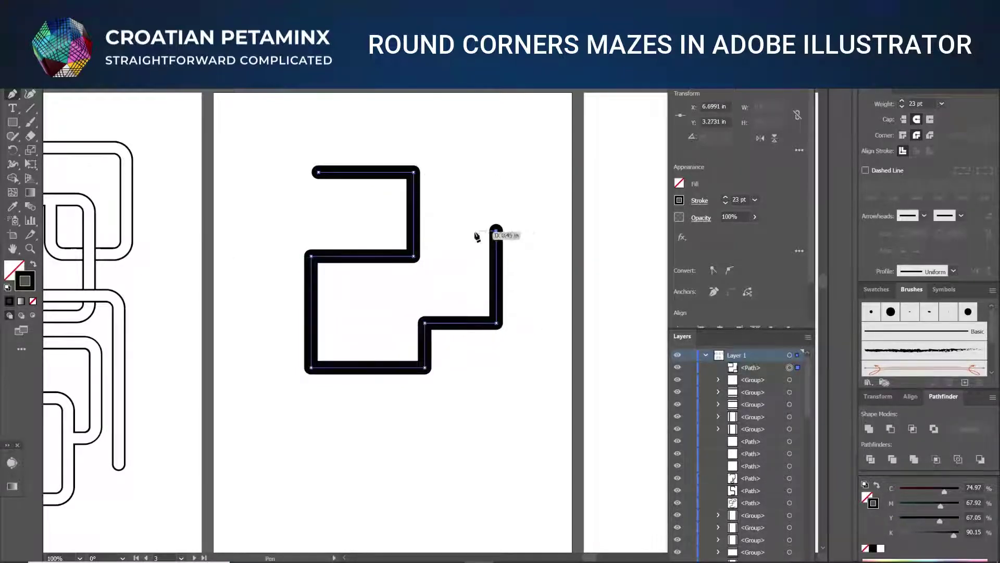
left_click(455, 230)
left_click(455, 418)
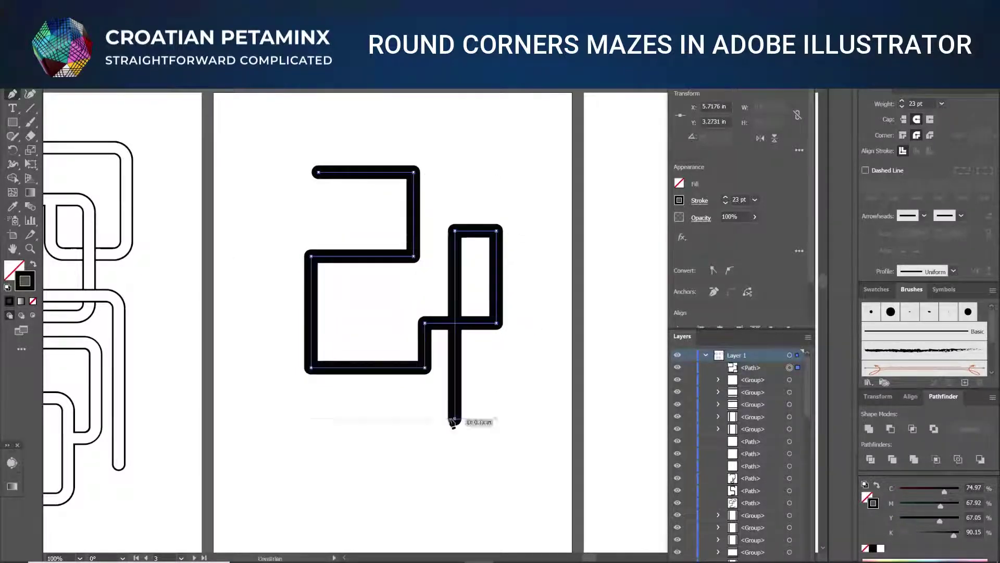
left_click(299, 419)
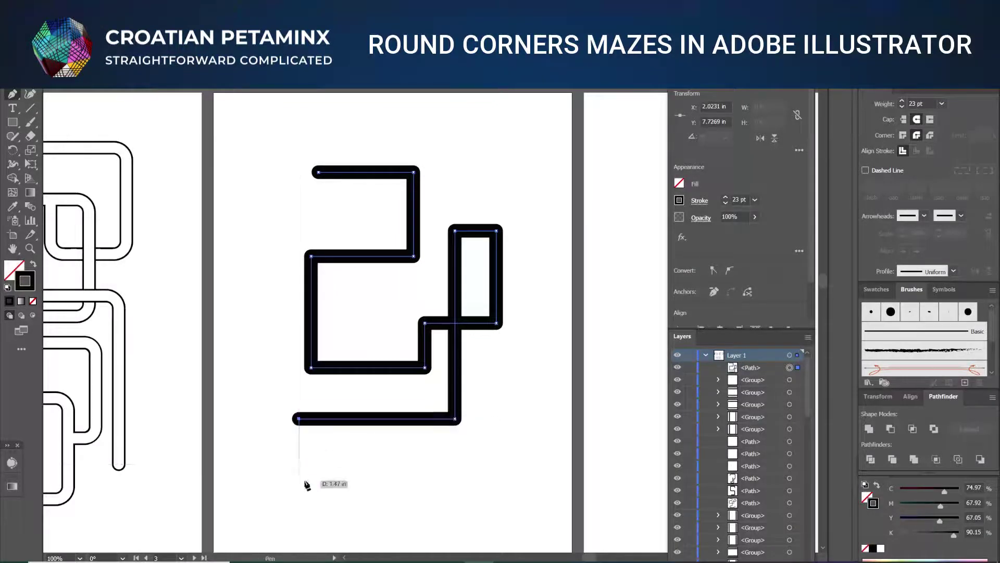
left_click(299, 481)
left_click(479, 481)
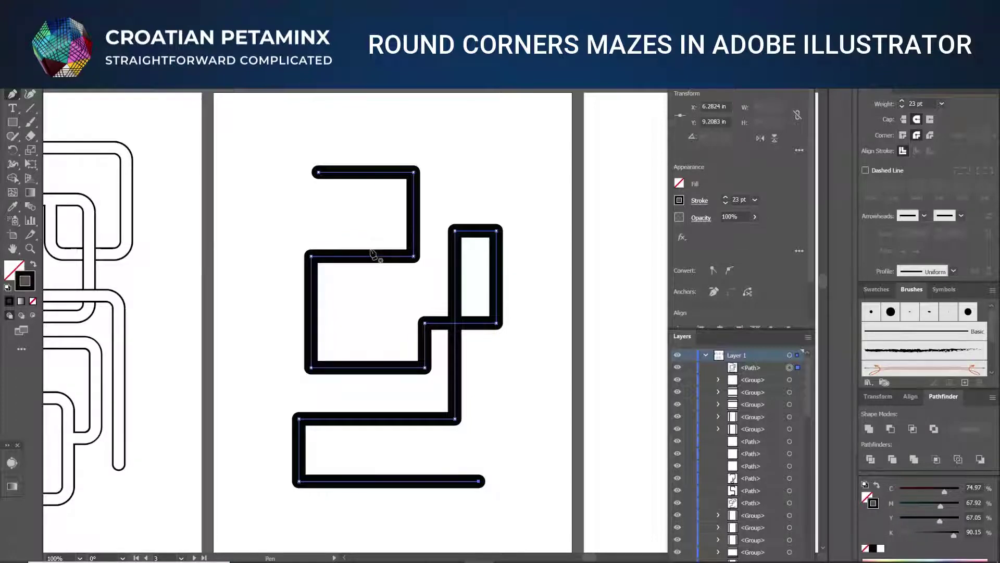
Draw a second right-angled maze line inside the first, ending with a rightward step
left_click_drag(371, 248, 375, 217)
left_click(371, 212)
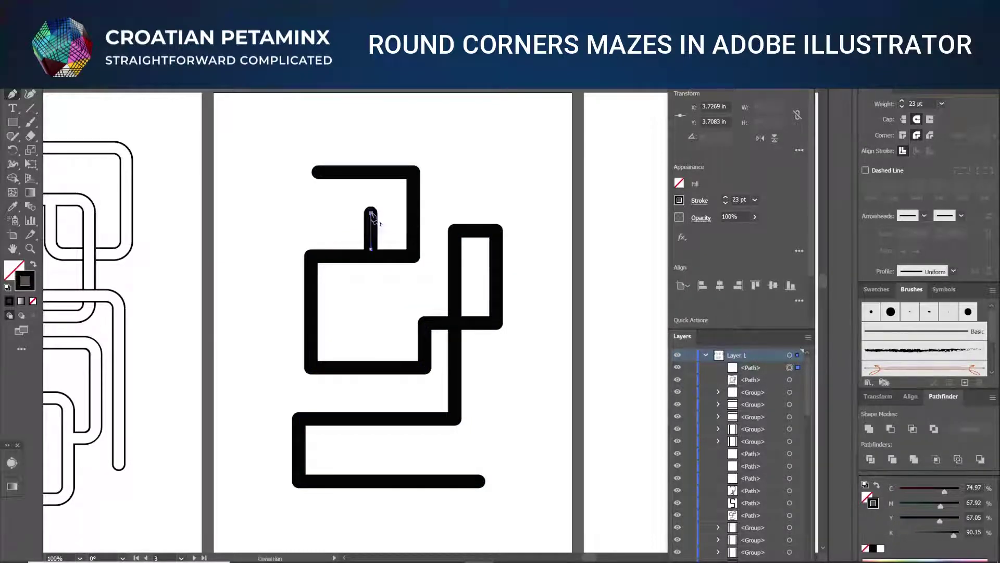
left_click(274, 213)
left_click(273, 327)
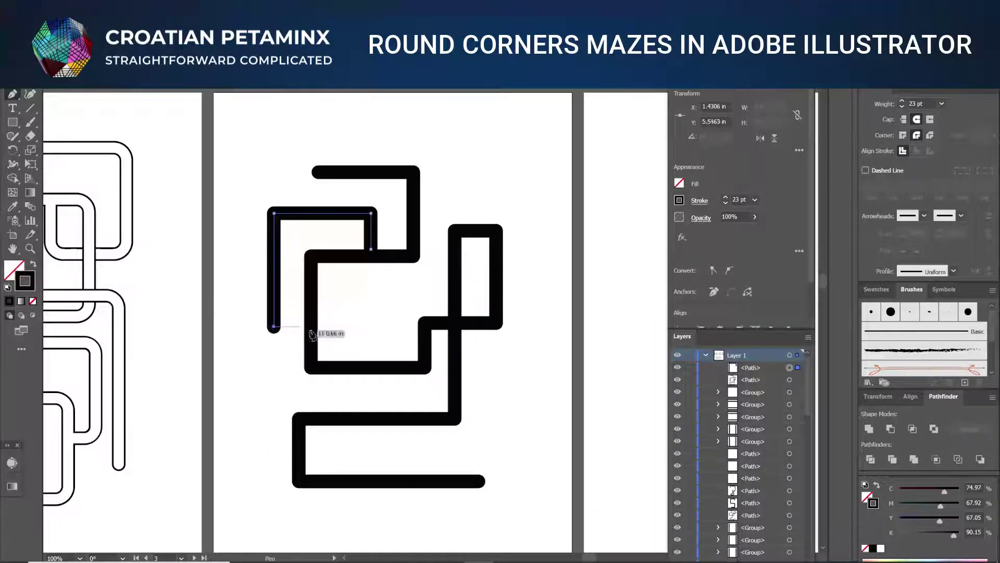
left_click(362, 326)
left_click(362, 298)
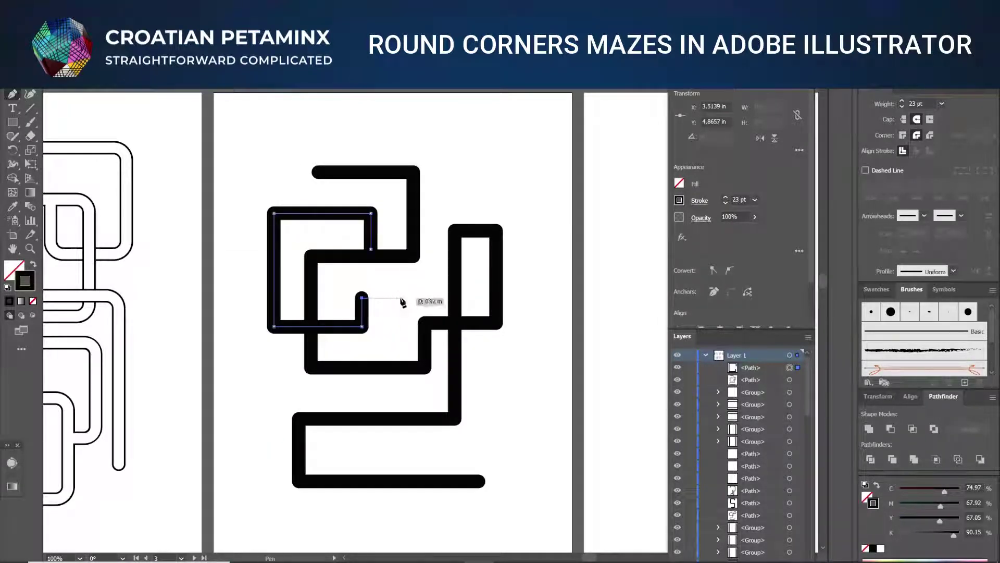
left_click(419, 298)
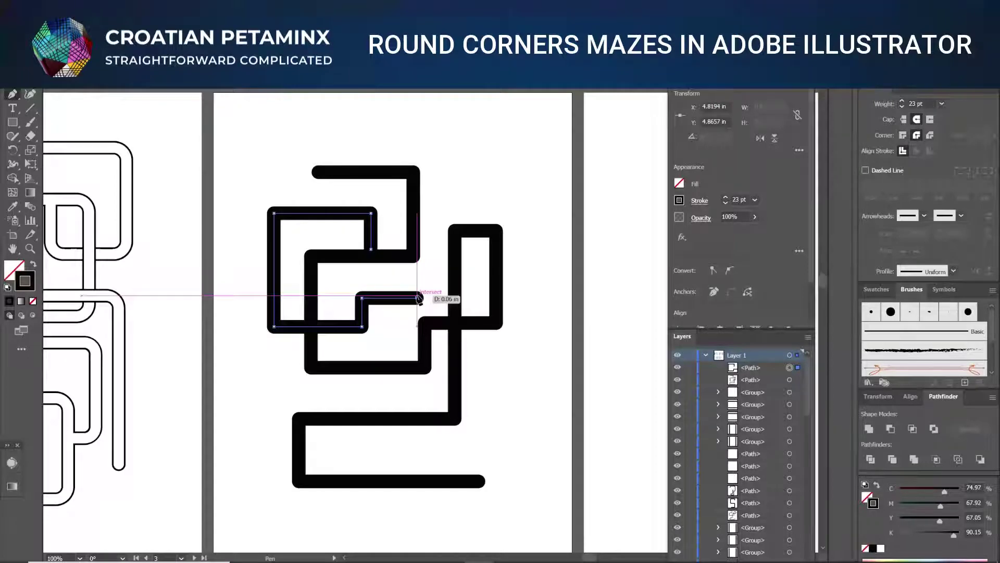
key("Escape")
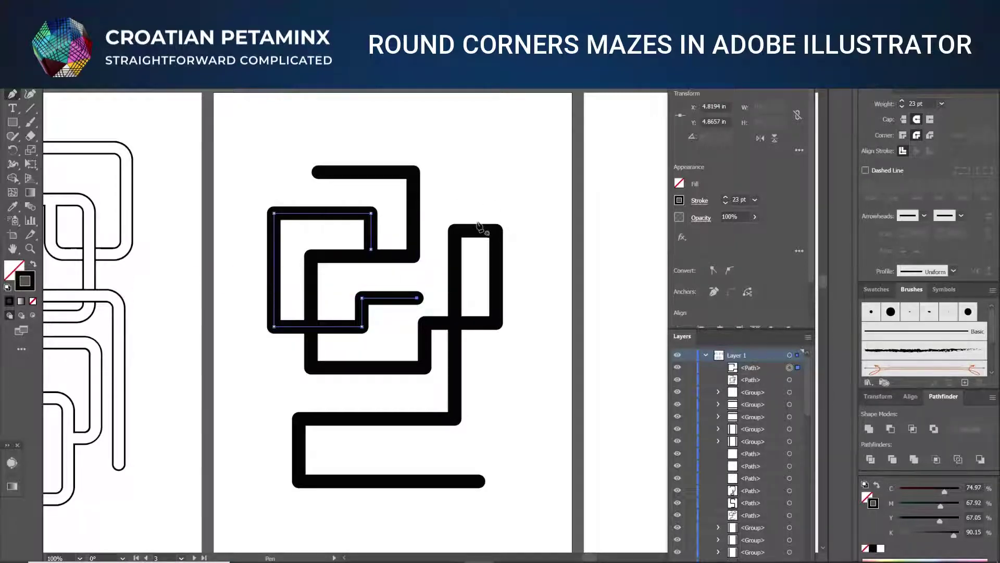
Draw another line across the top right, down the right side, then left along the bottom
left_click(476, 223)
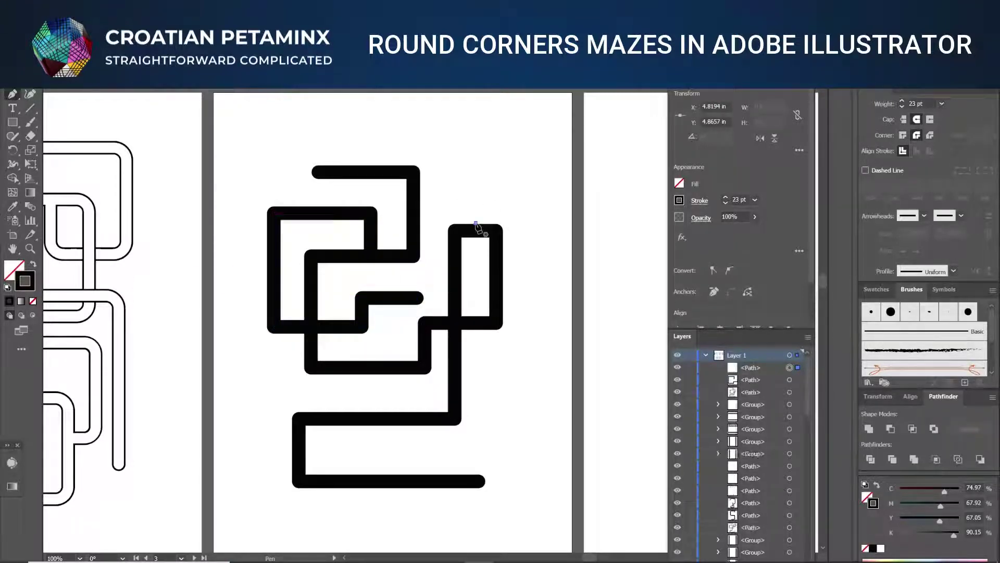
left_click(475, 185)
left_click(541, 185)
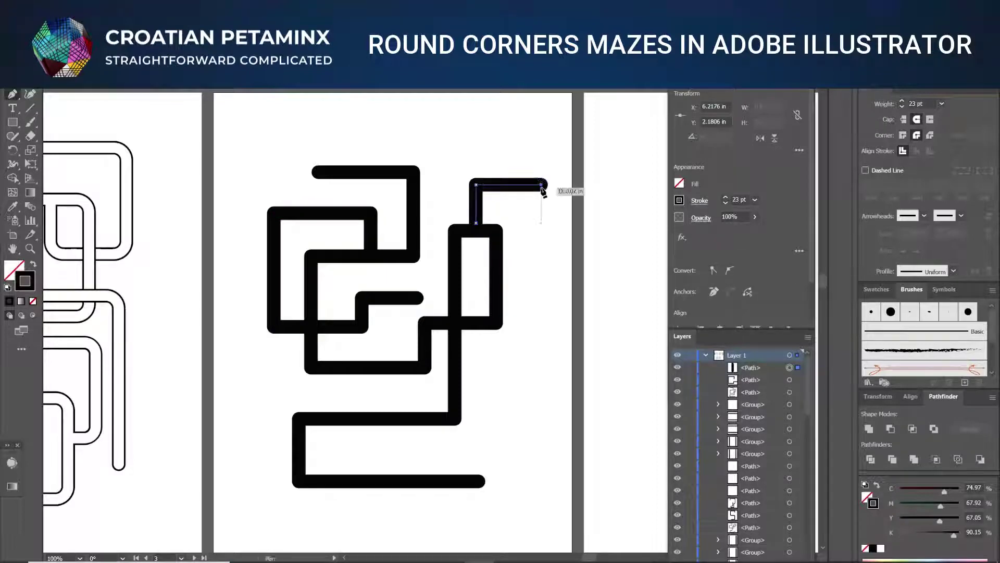
left_click(530, 448)
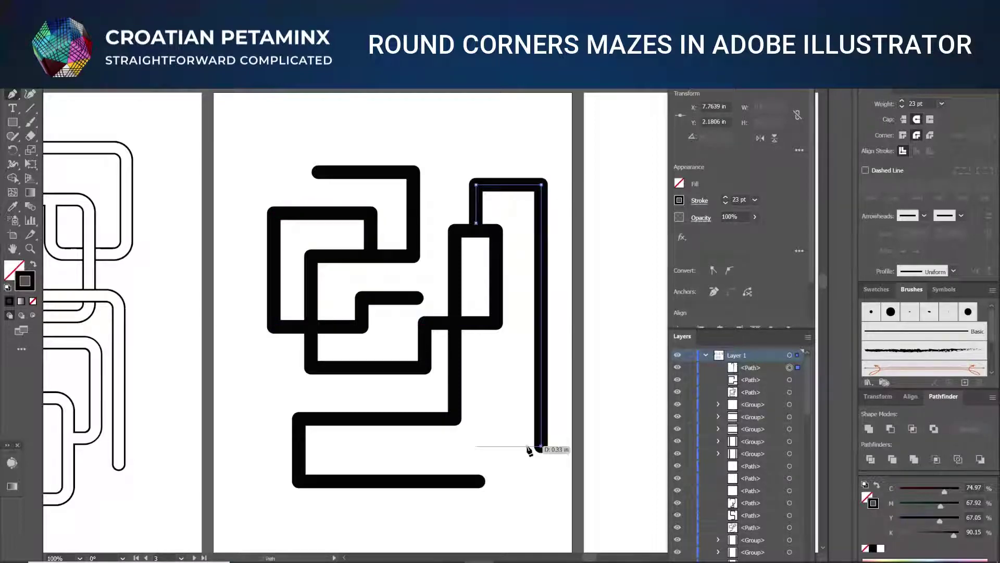
left_click(352, 446)
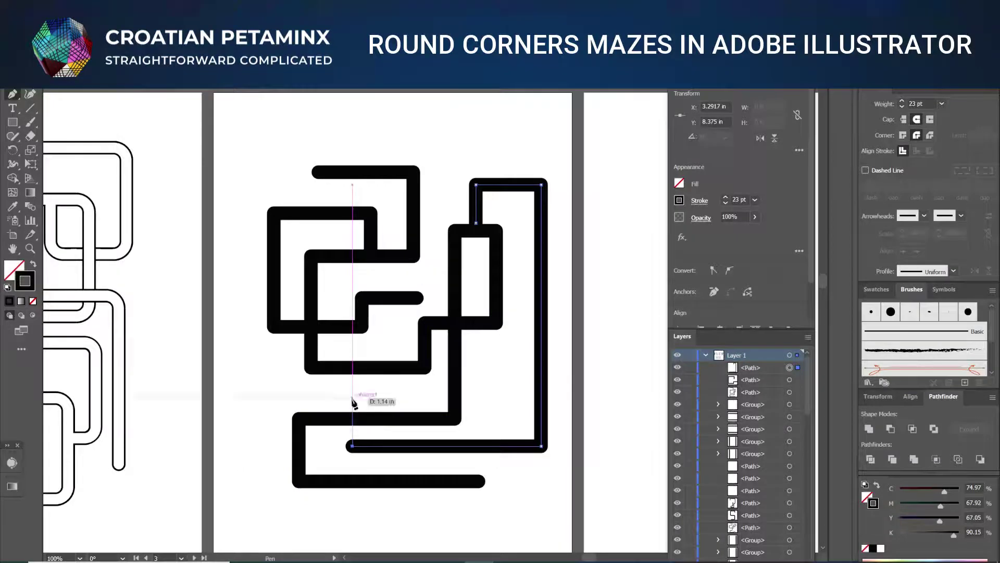
left_click(352, 397)
left_click(267, 397)
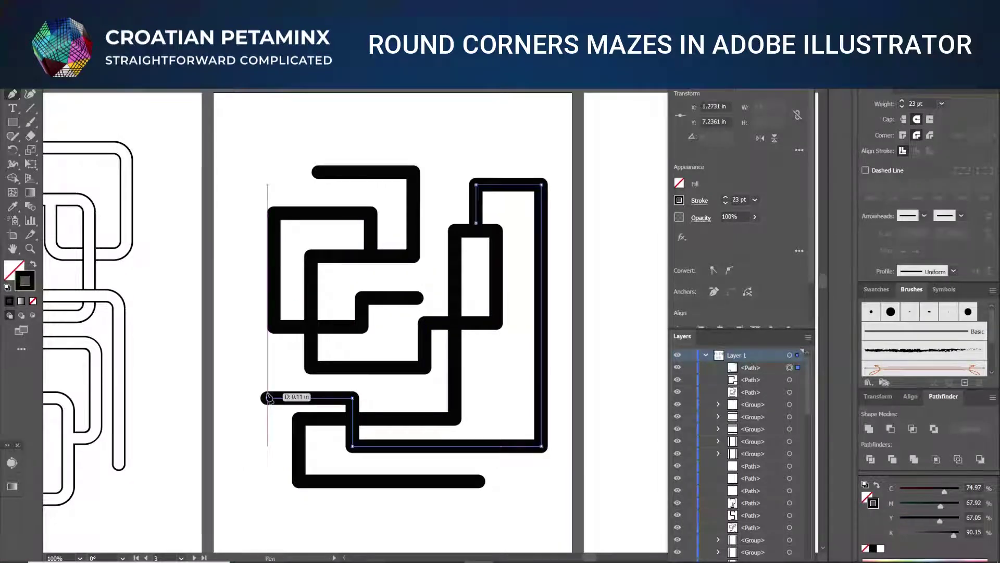
key("Escape")
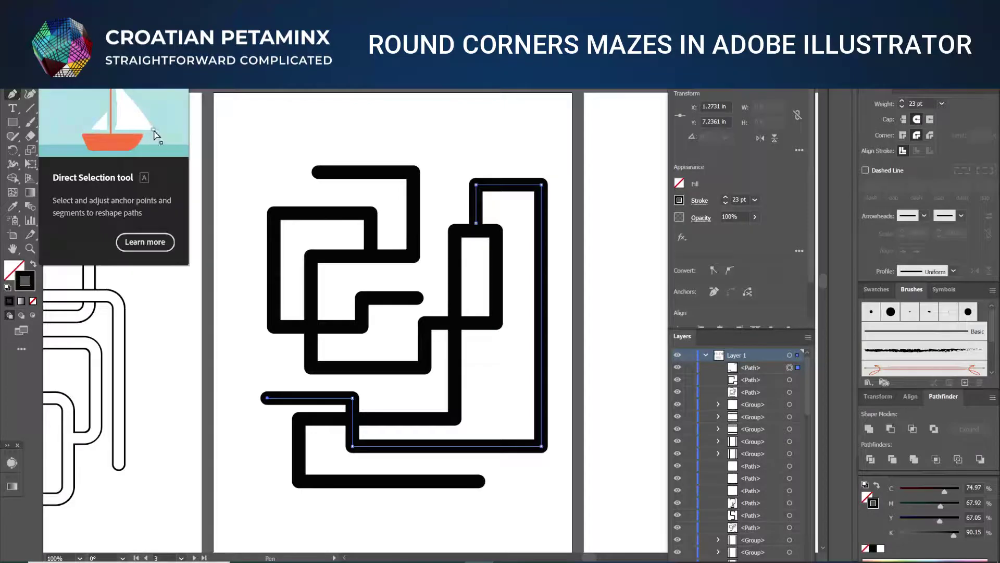
Select all maze anchor points and drag a live-corner widget to round every corner to 0.26 in
left_click(31, 95)
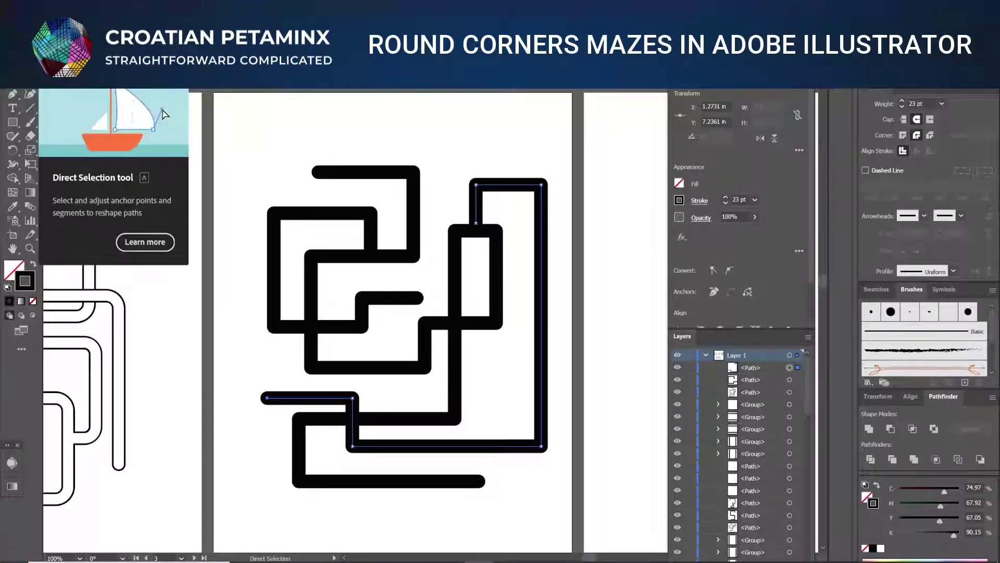
left_click_drag(248, 149, 567, 511)
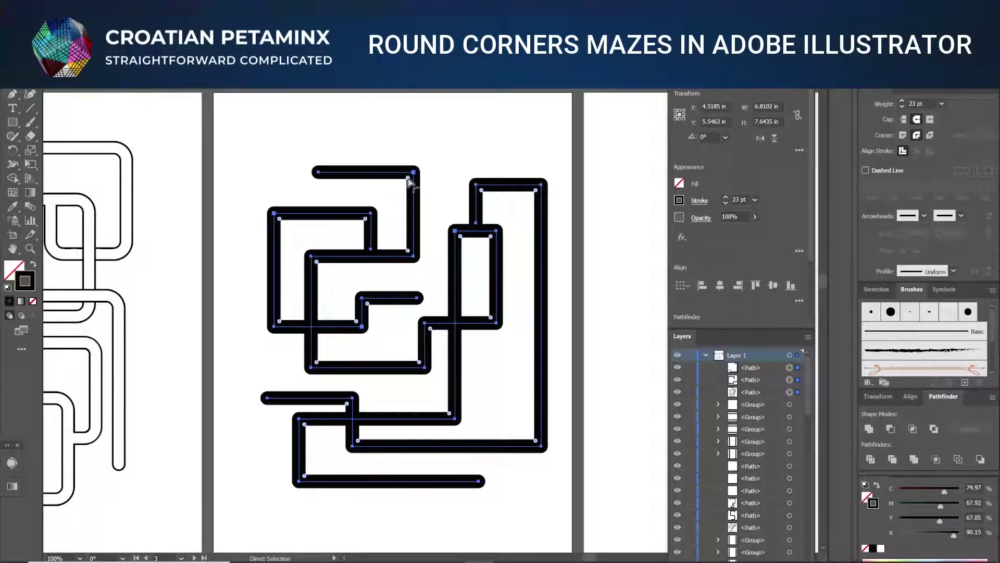
left_click_drag(408, 180, 403, 190)
left_click(417, 157)
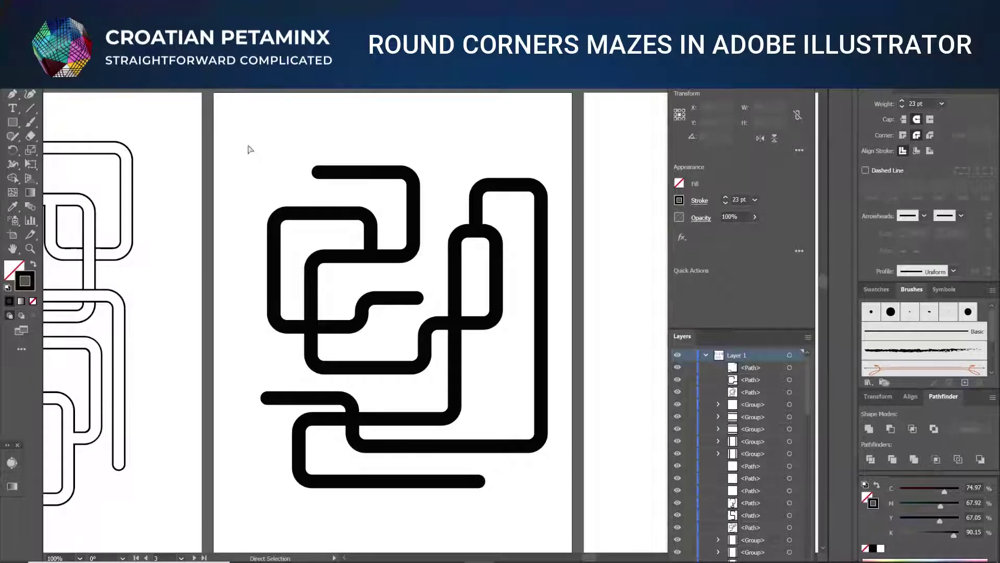
left_click_drag(384, 323, 564, 514)
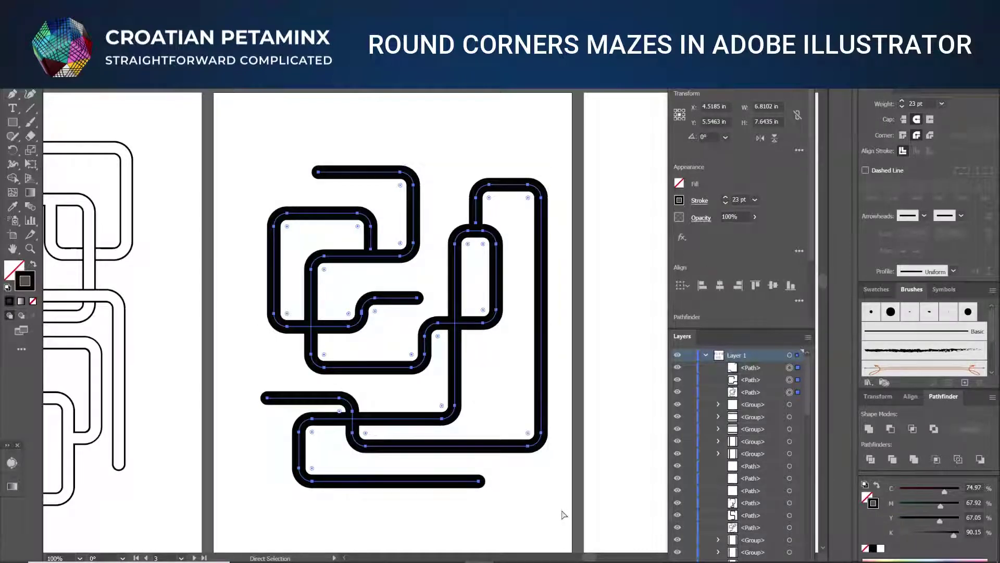
Paste a copy of the maze lines and give it a 17 pt white stroke
key("v")
key("ctrl+v")
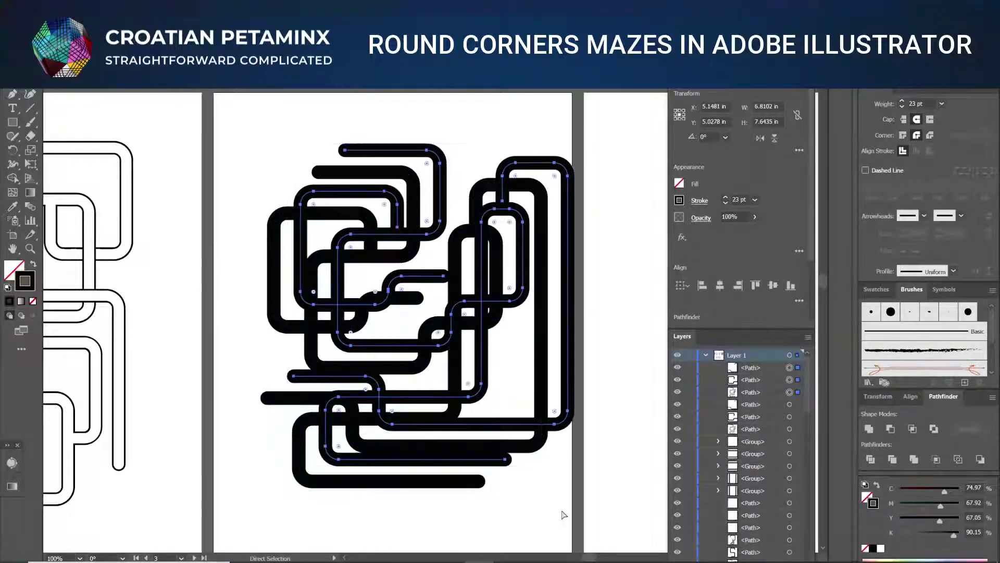
key("a")
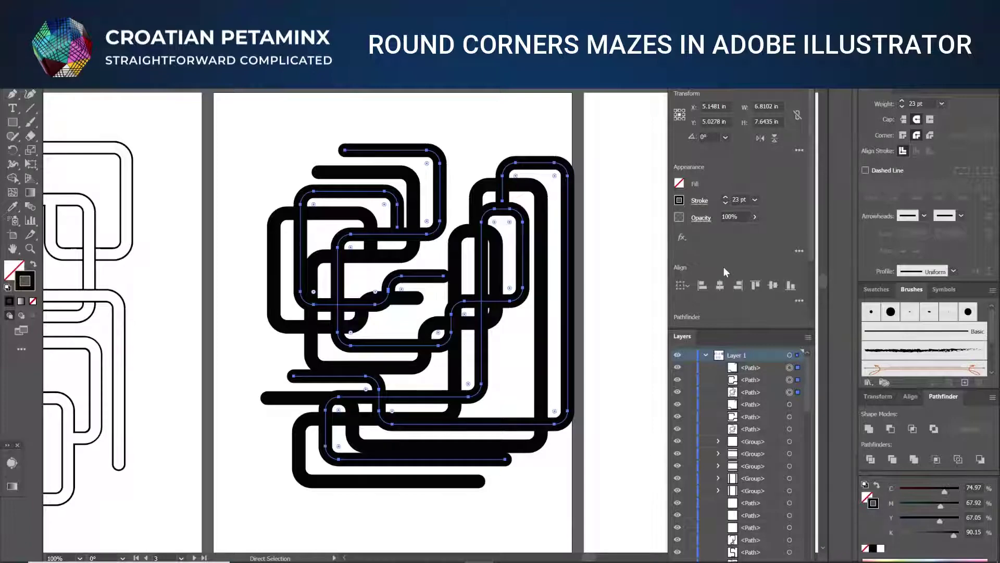
left_click(917, 104)
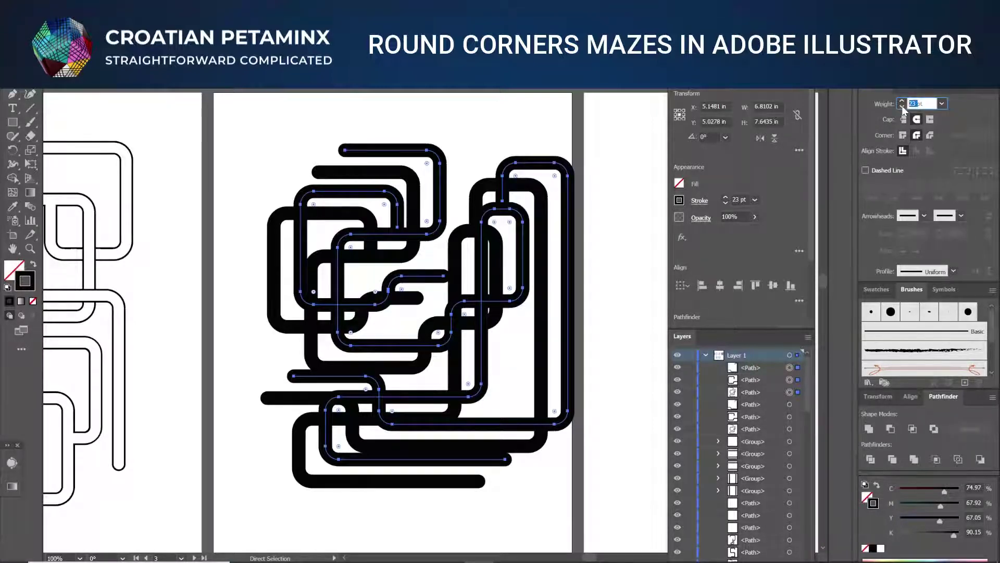
type("17")
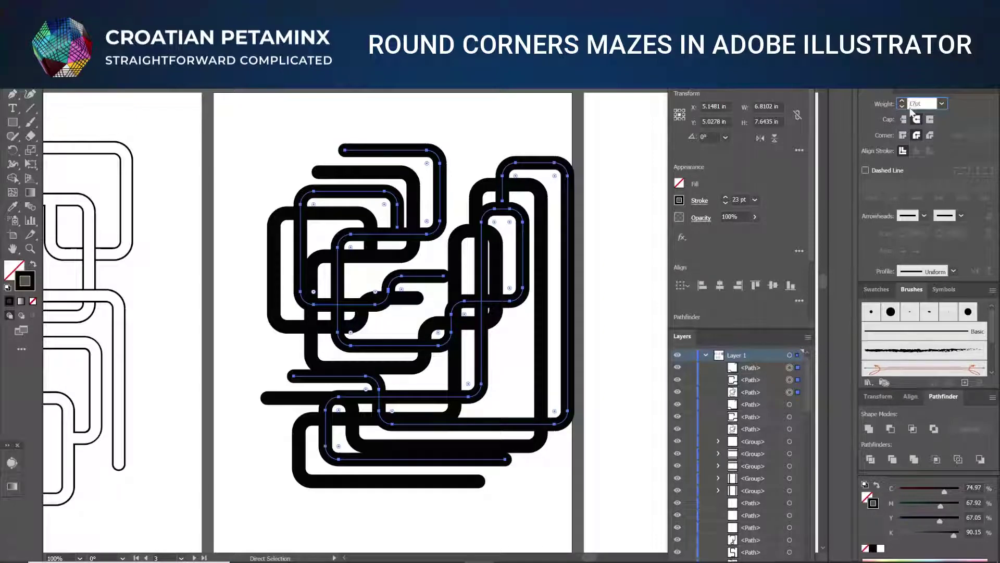
left_click(683, 201)
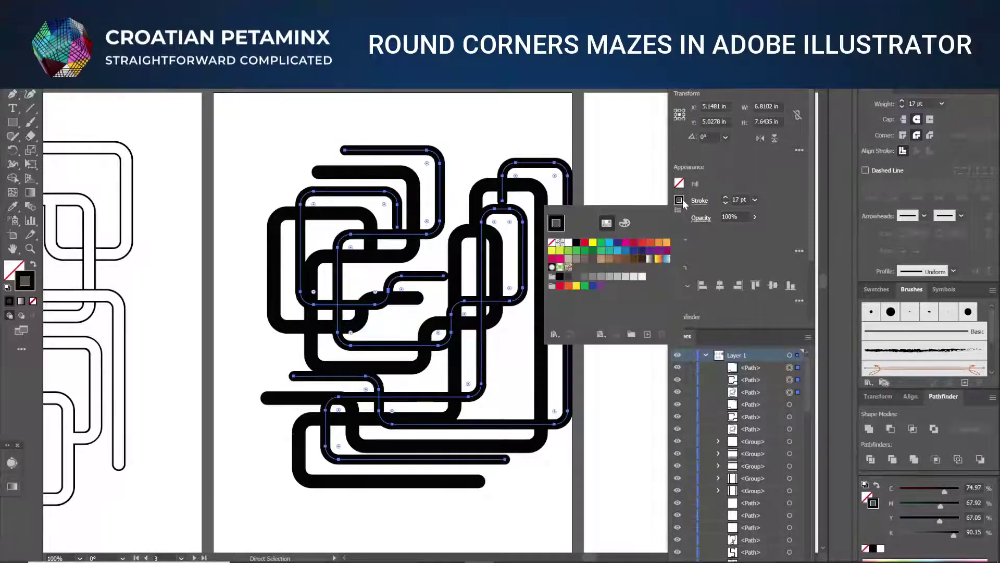
left_click(568, 243)
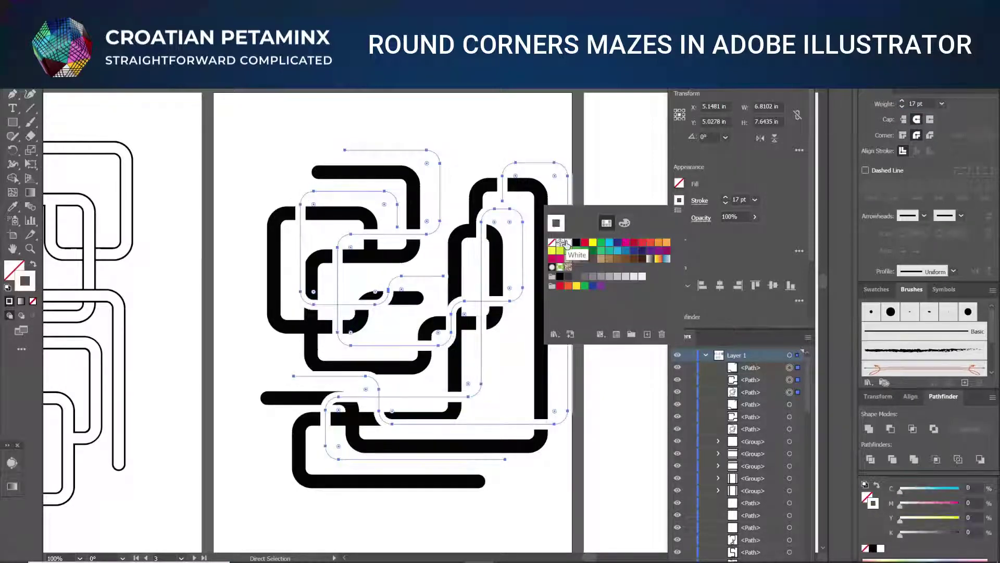
key("Escape")
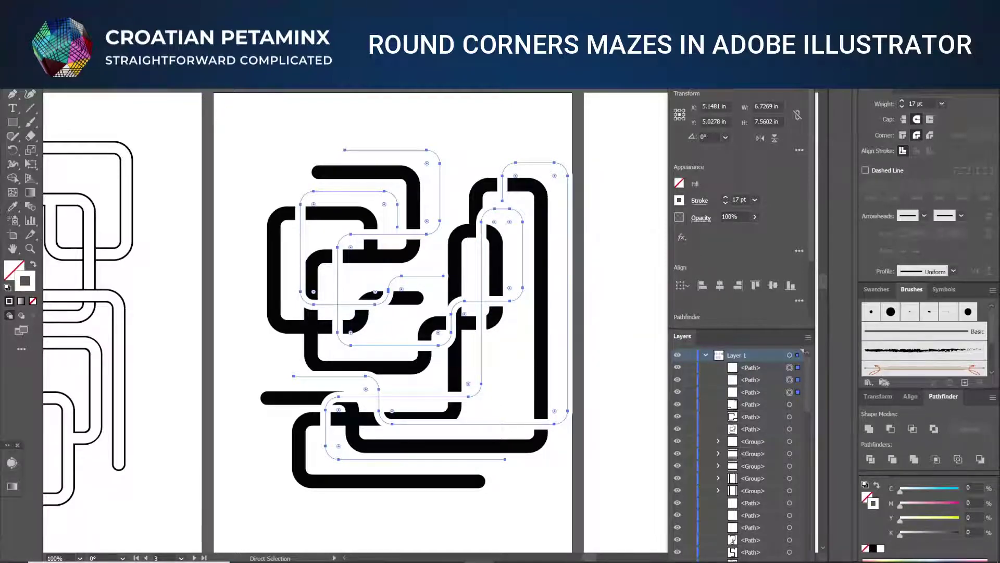
Move the white copy into alignment over the black maze lines
key("v")
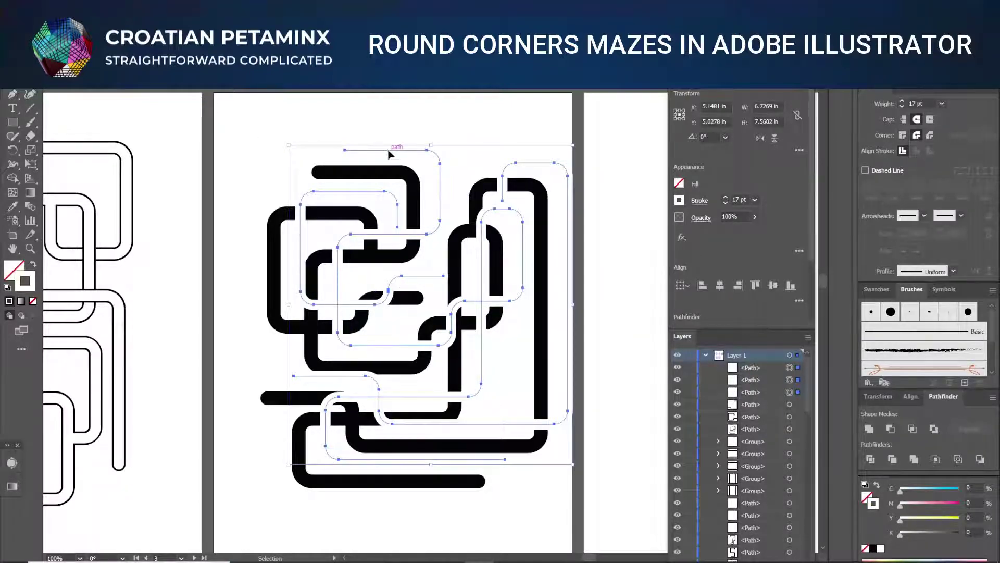
left_click_drag(388, 153, 363, 177)
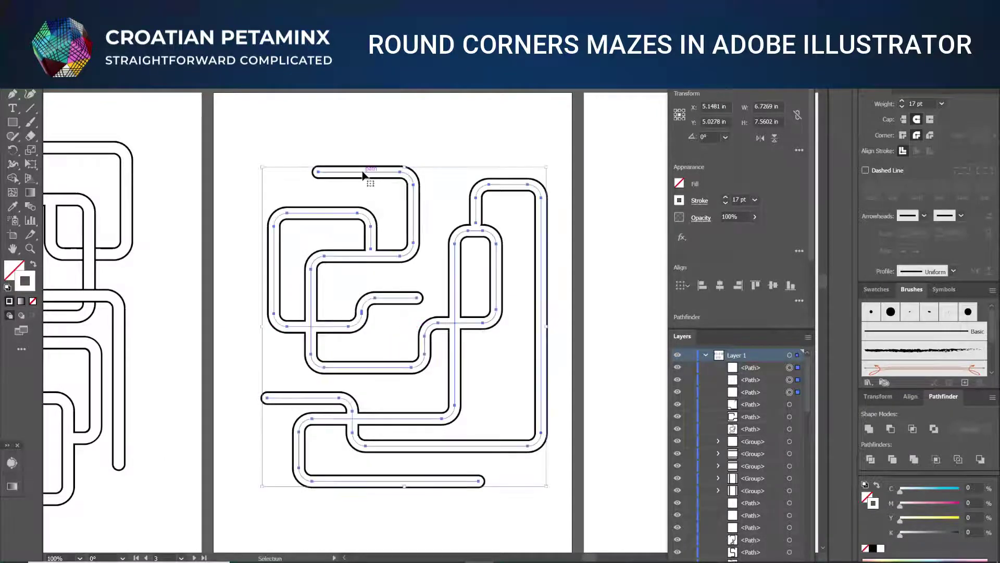
left_click(367, 158)
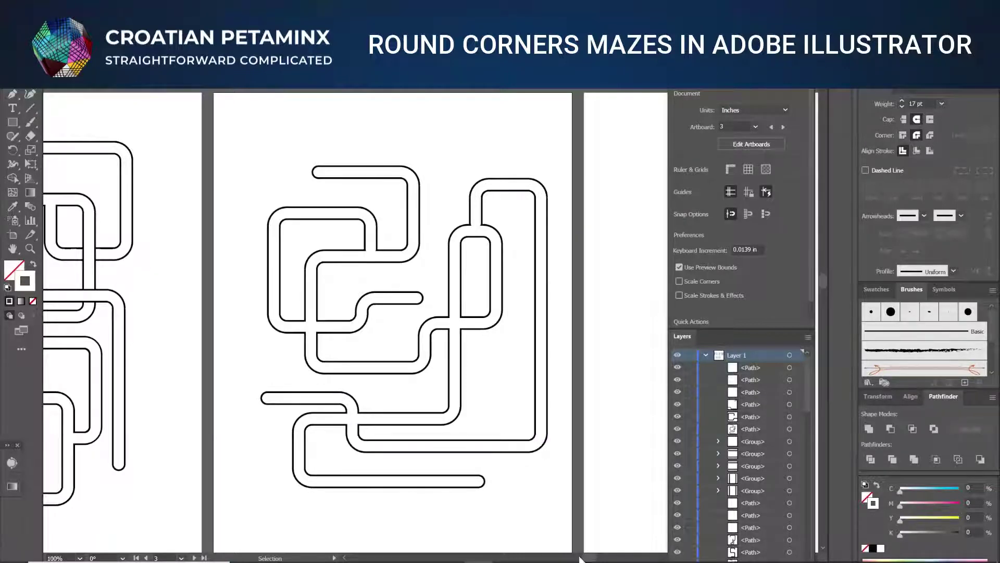
scroll(587, 558, "left", 5)
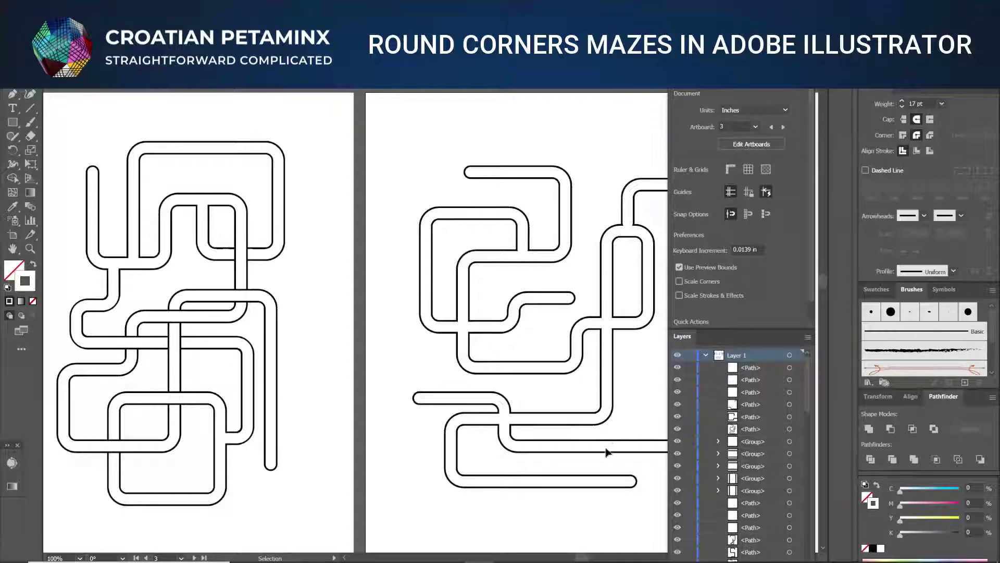
left_click_drag(582, 559, 593, 559)
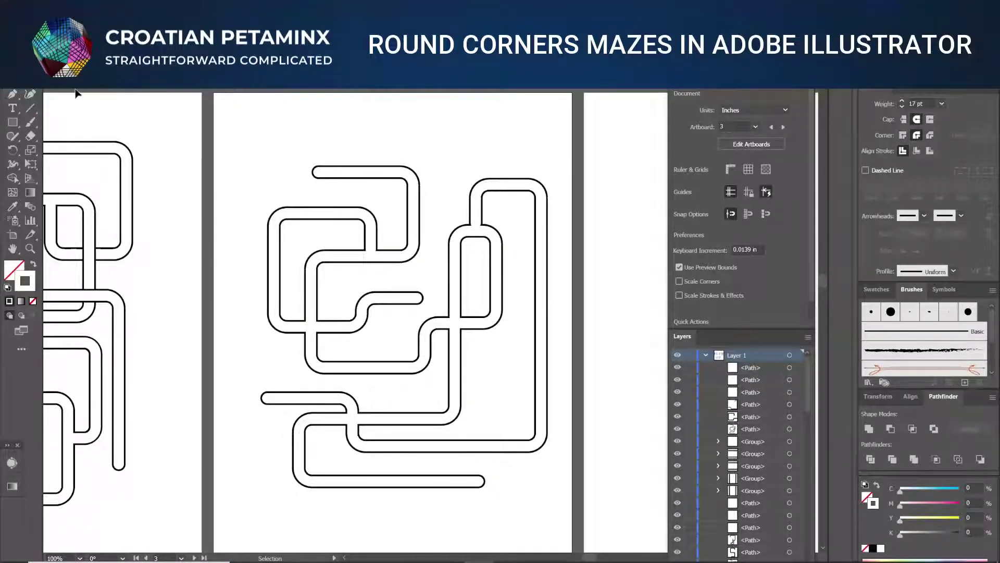
Draw a short vertical line near the artboard's top-left corner
left_click(13, 95)
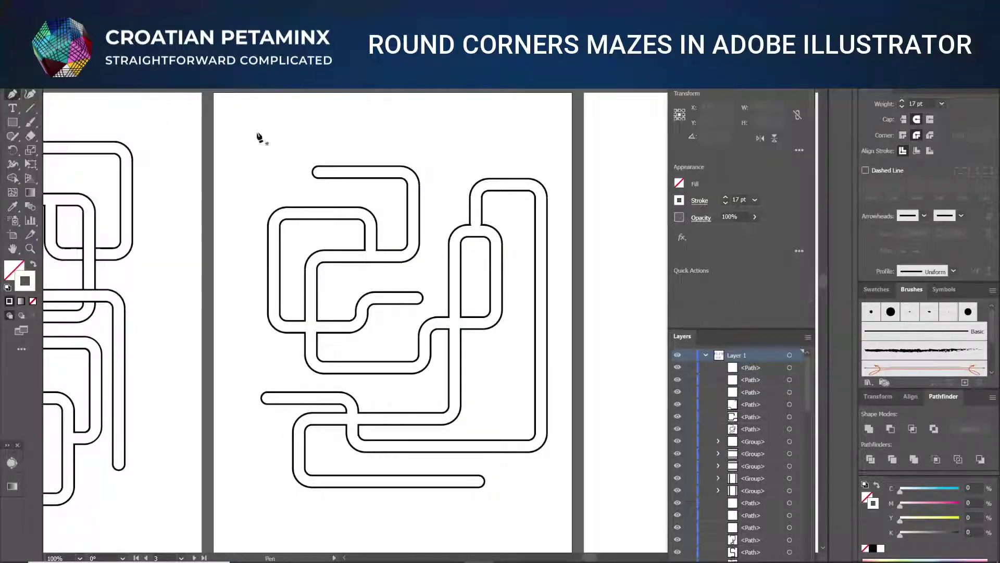
left_click(263, 115)
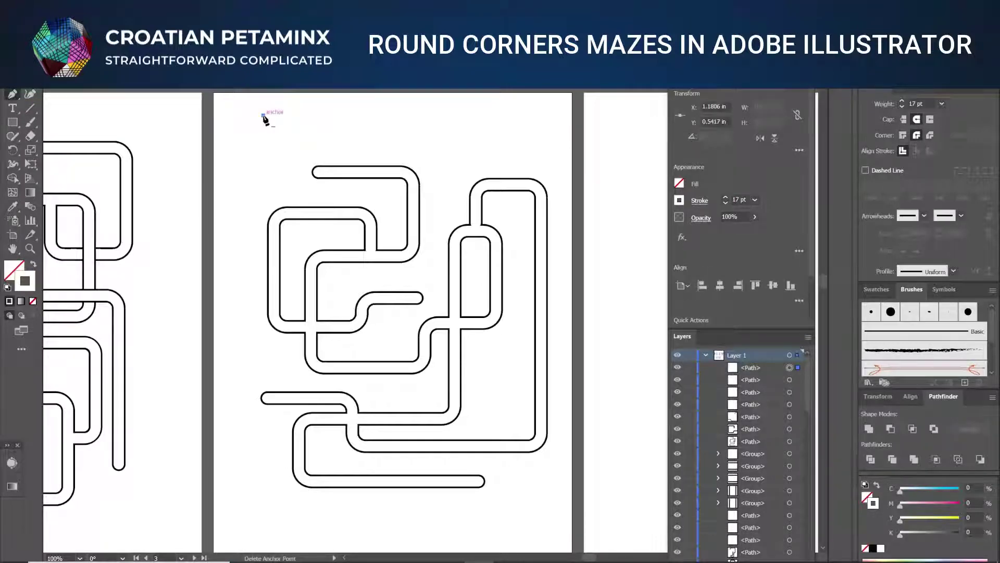
left_click(263, 129)
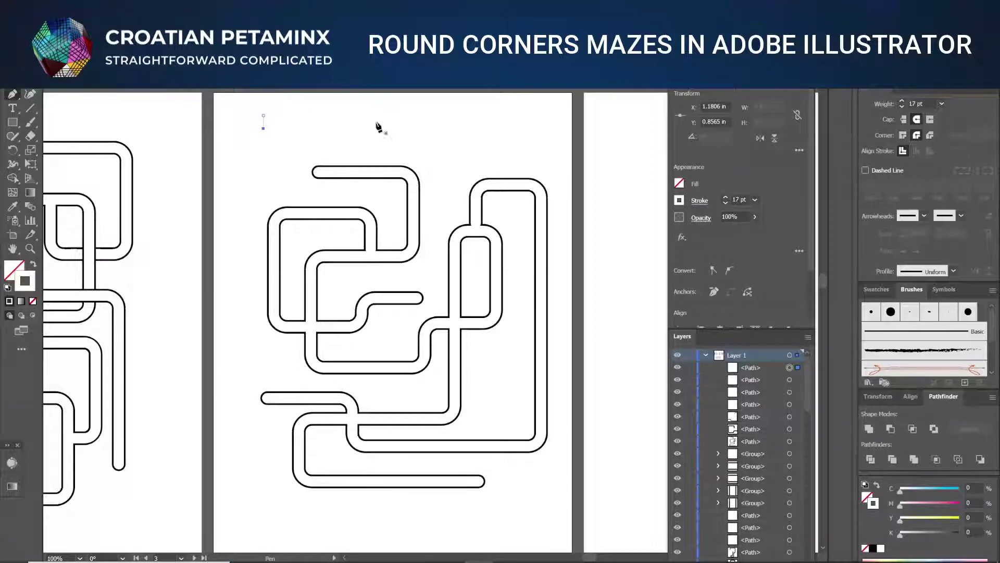
Give the short line a black 23 pt stroke with butt caps
double_click(914, 102)
type("23")
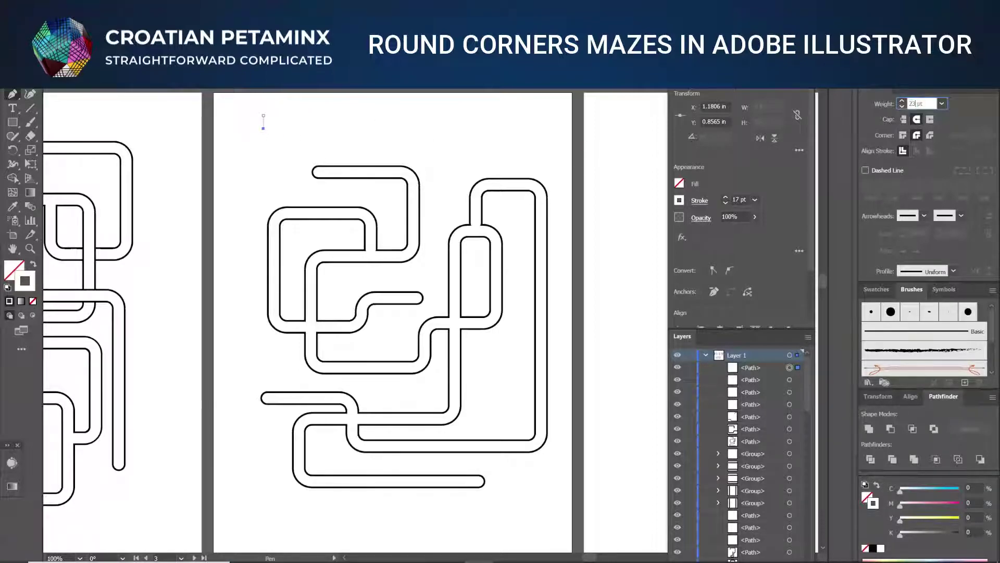
left_click(679, 200)
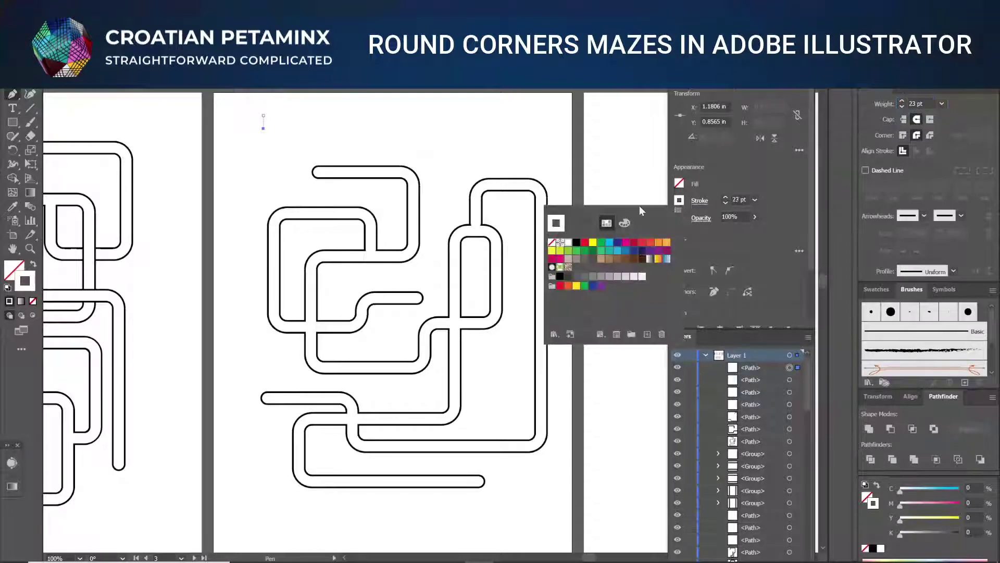
left_click(577, 244)
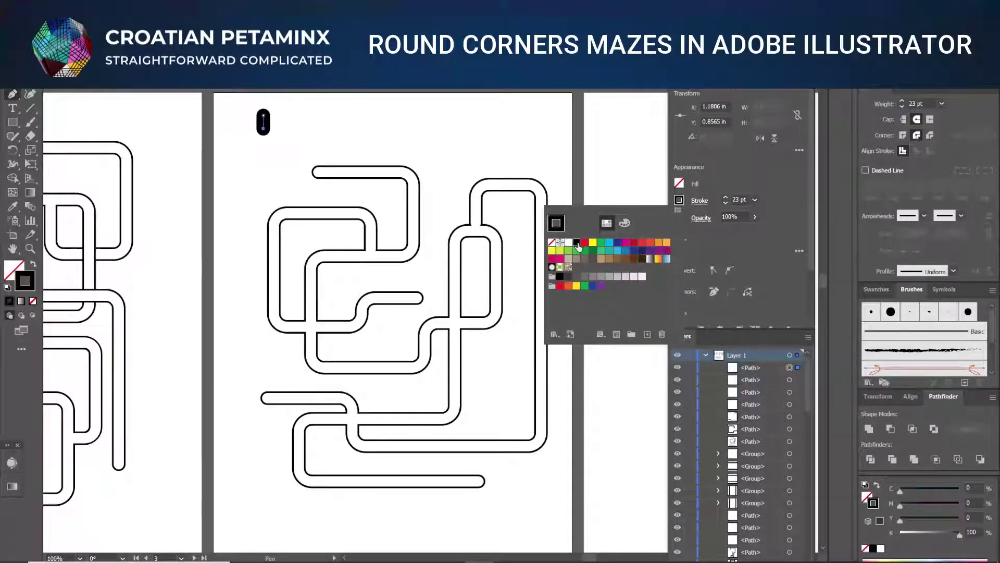
left_click(903, 121)
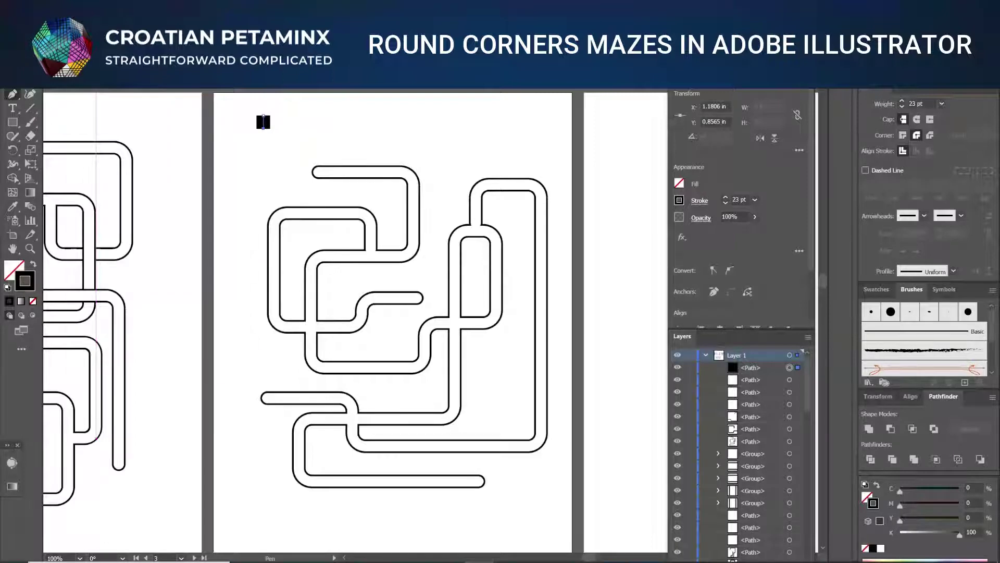
Copy the small black bar and paste a duplicate of it
right_click(261, 89)
key("Escape")
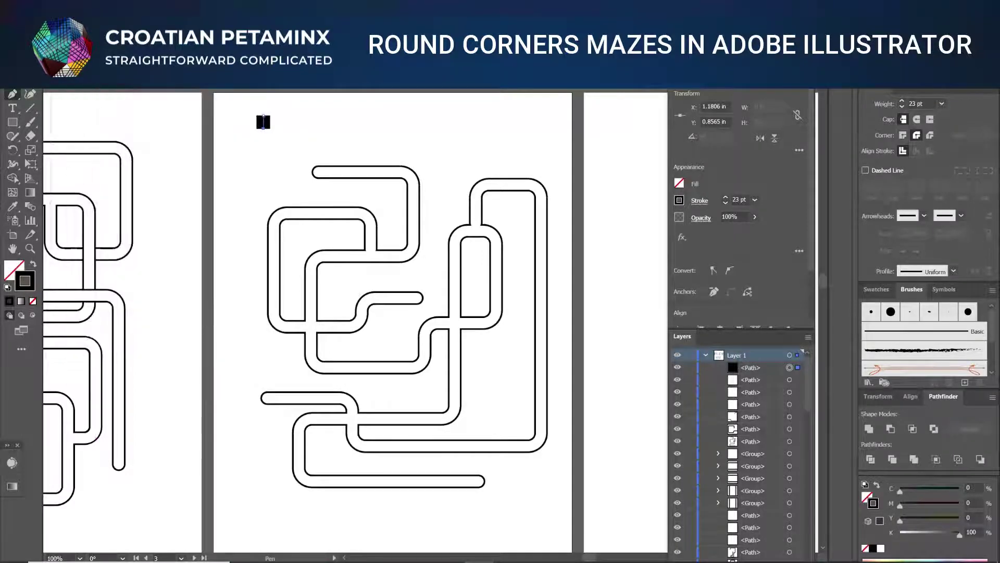
key("v")
key("alt+e")
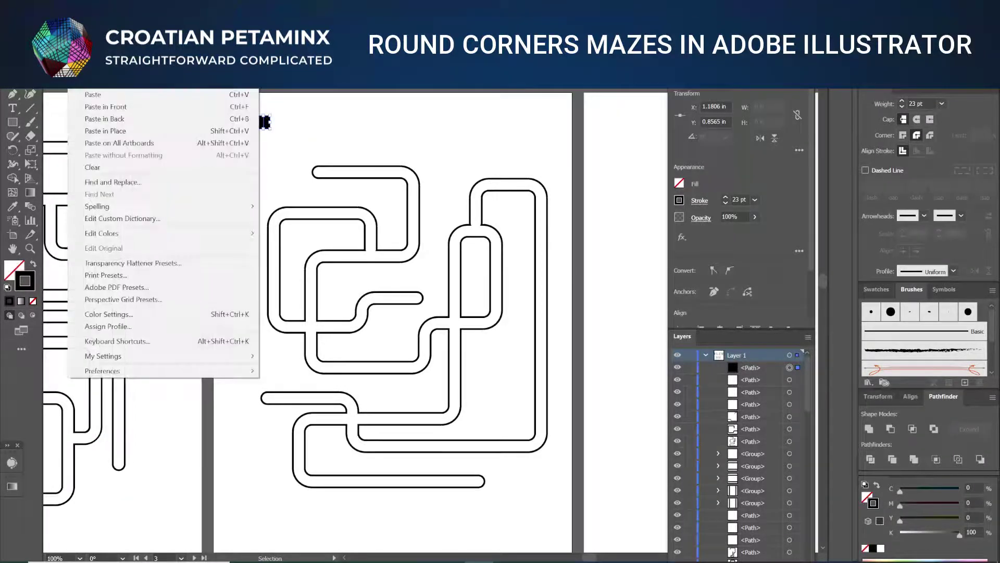
key("Escape")
key("ctrl+z")
key("alt+e")
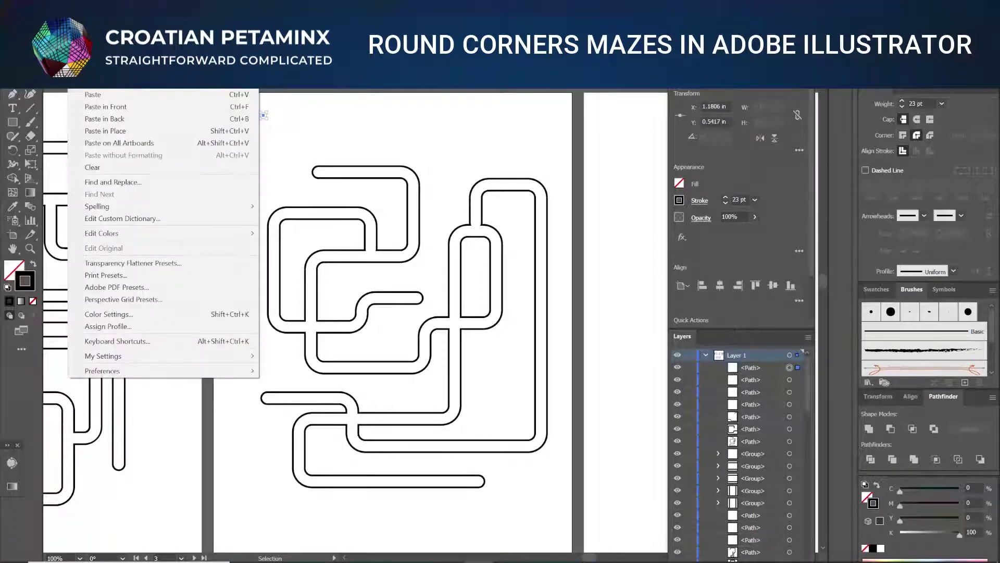
key("Escape")
key("ctrl+shift+z")
key("alt+e")
key("Escape")
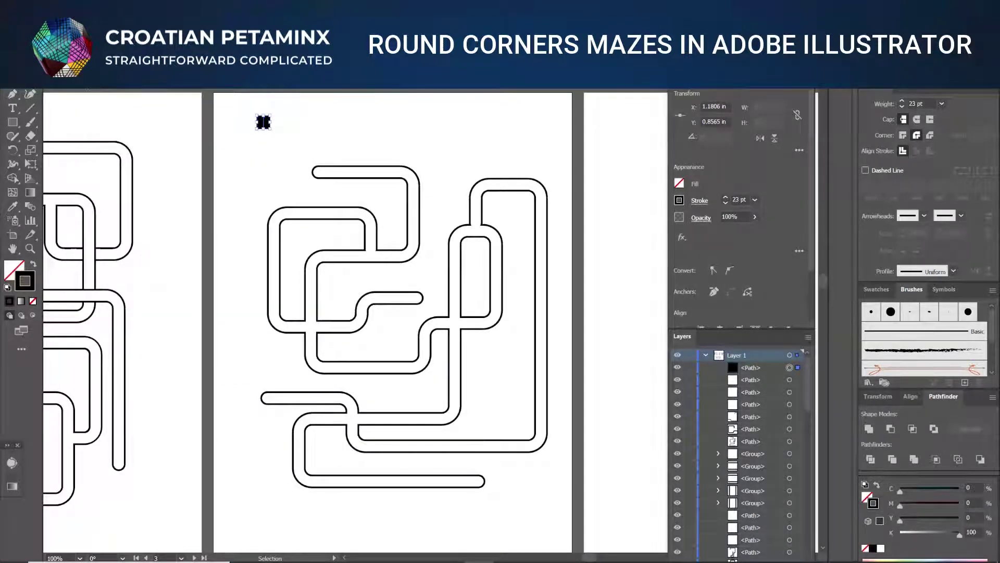
key("alt+e")
left_click(90, 96)
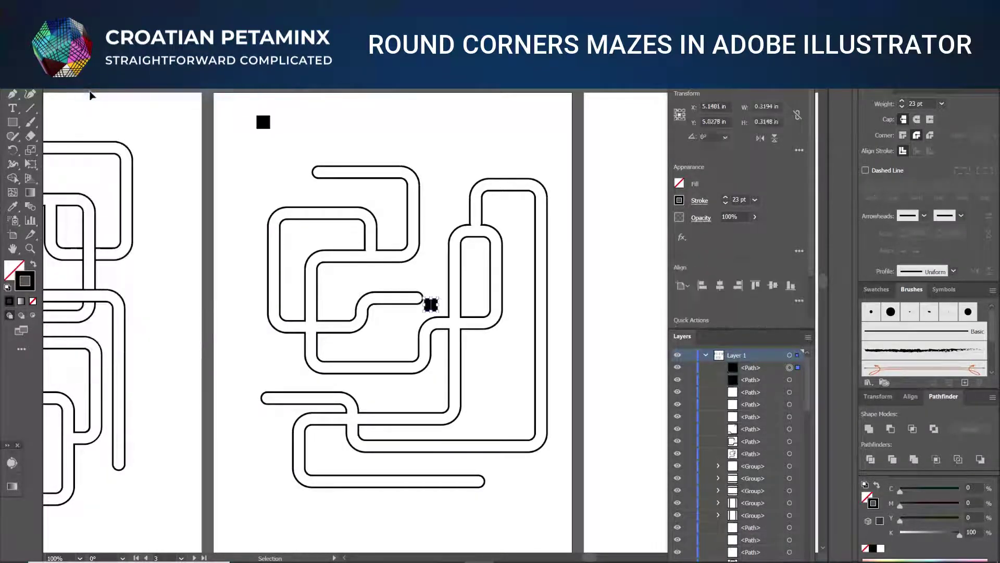
Make the duplicate a 17 pt white stroke and drag it onto the black bar
double_click(915, 104)
type("17")
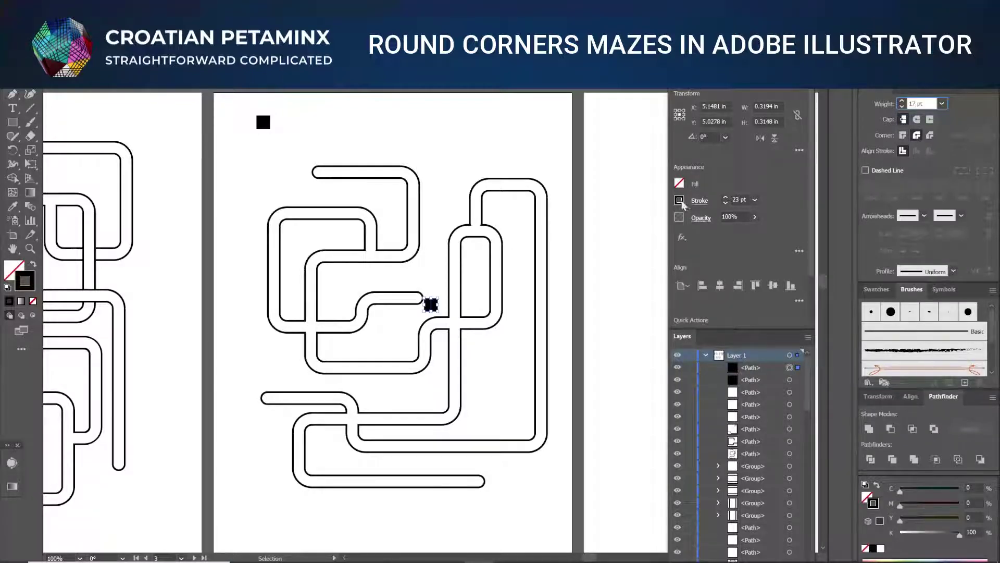
left_click(679, 200)
left_click(568, 243)
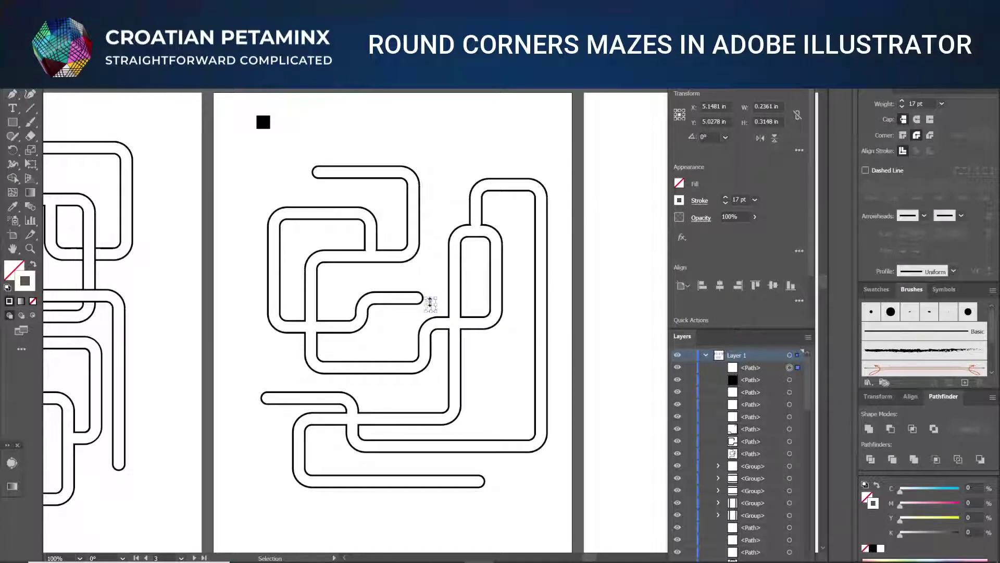
left_click_drag(437, 308, 263, 123)
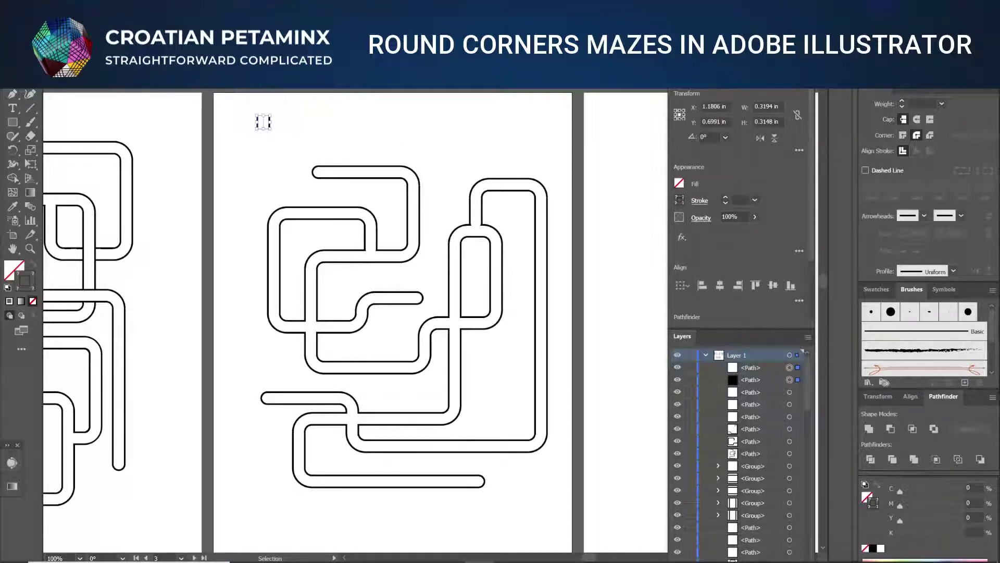
Zoom in repeatedly on the small top-left bar piece, up to 1200%
left_click(263, 63)
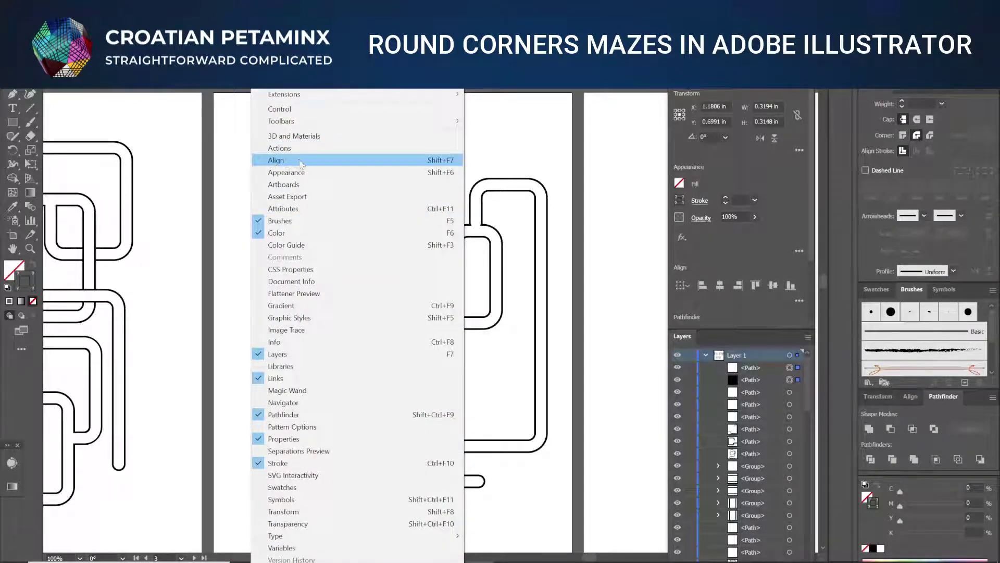
left_click(172, 141)
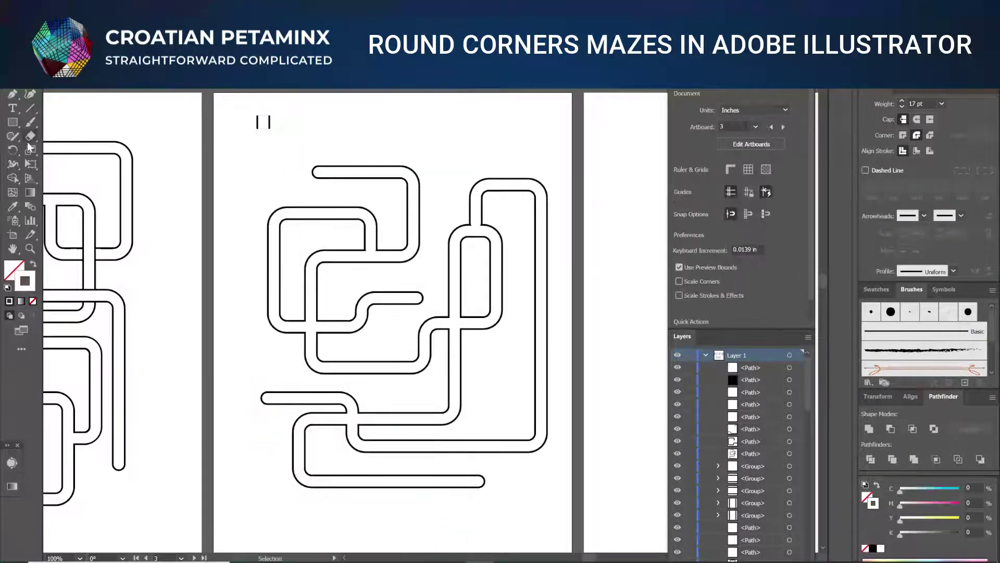
left_click(31, 248)
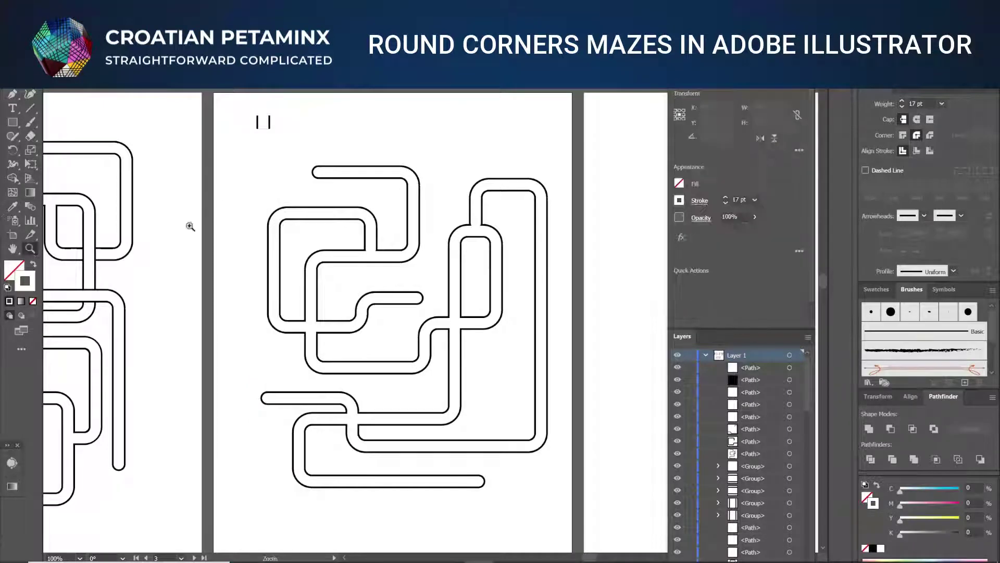
left_click(266, 130)
left_click(431, 302)
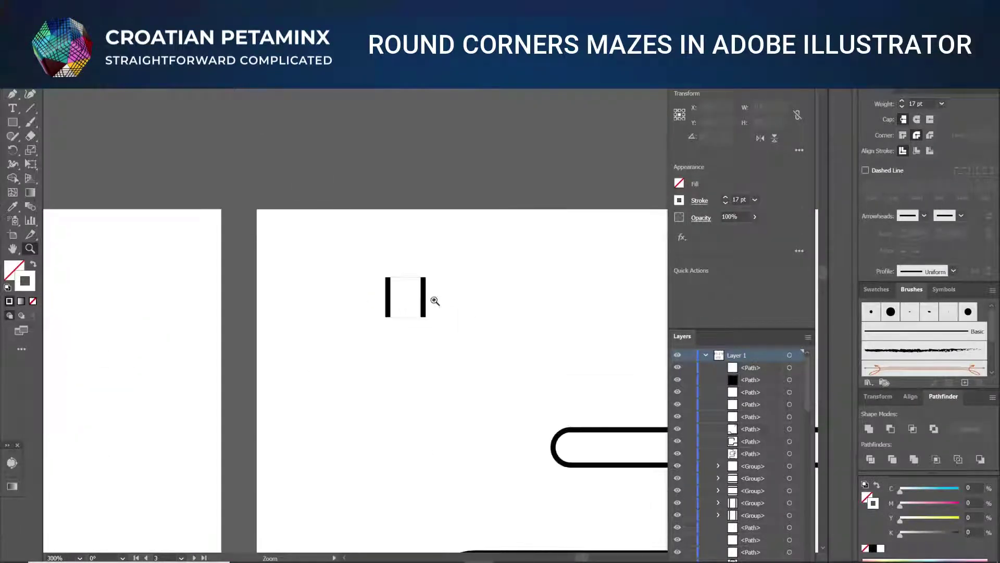
left_click(435, 309)
left_click(411, 301)
left_click(423, 306)
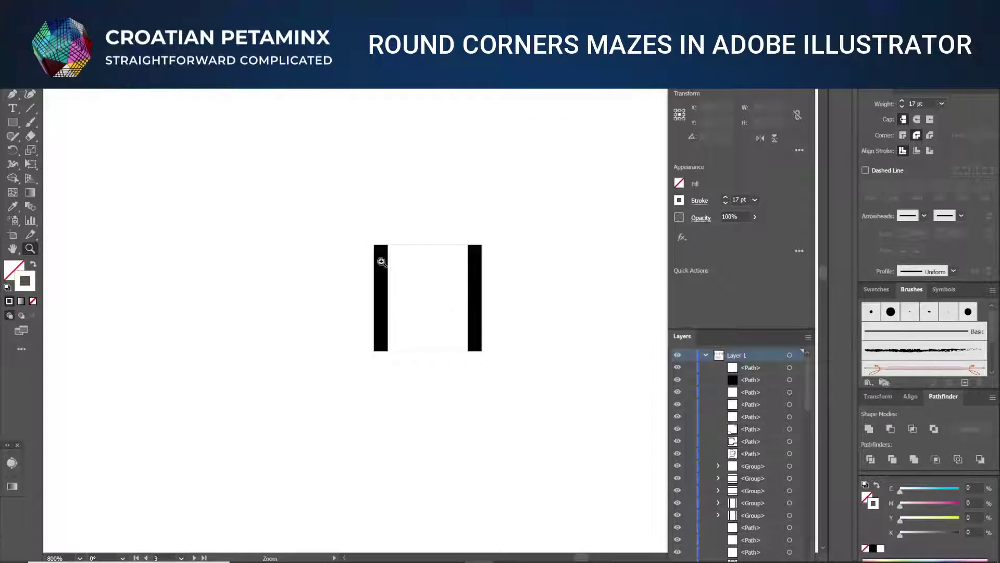
left_click(425, 304)
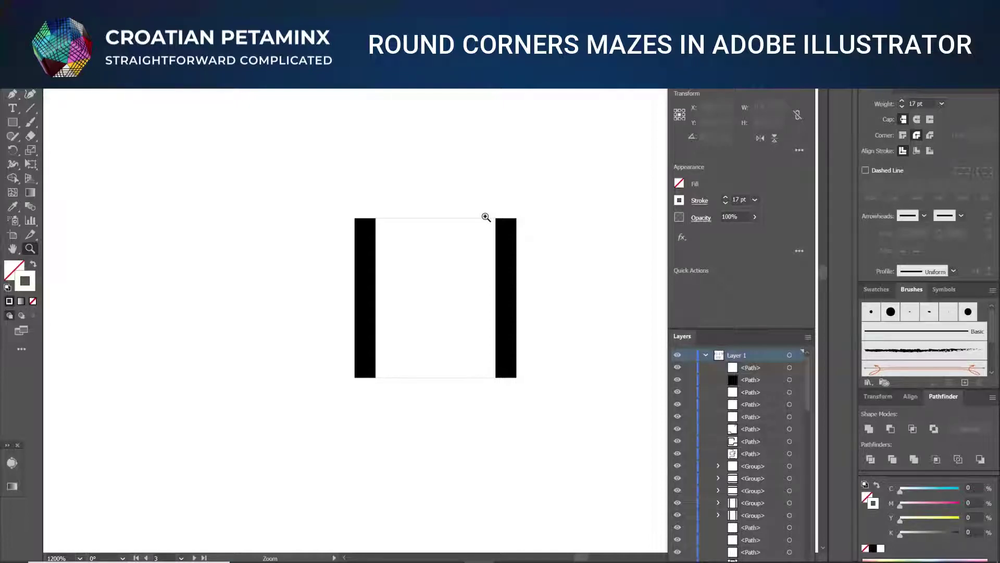
key("a")
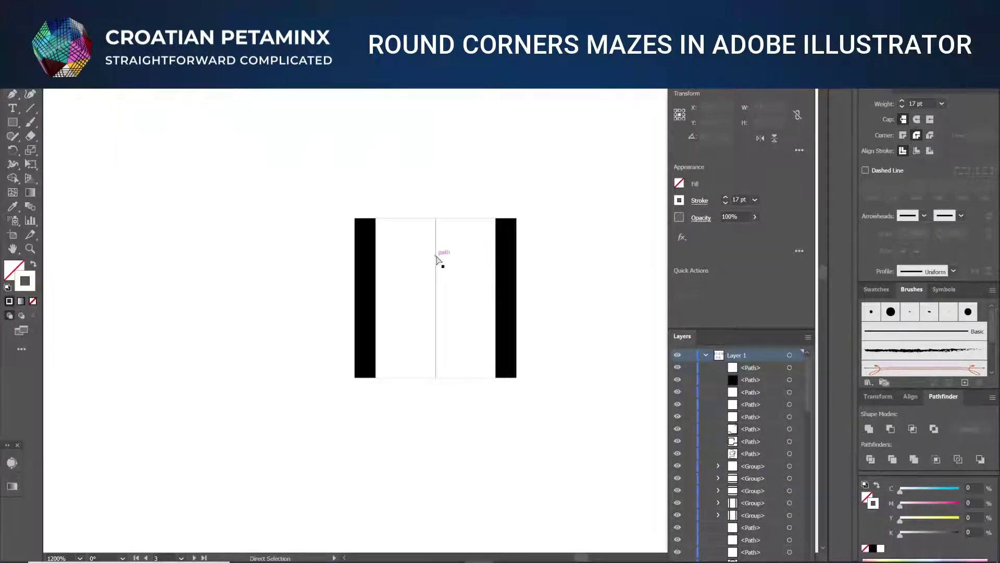
Drag the white line's bottom anchor slightly down to lengthen it
left_click(440, 256)
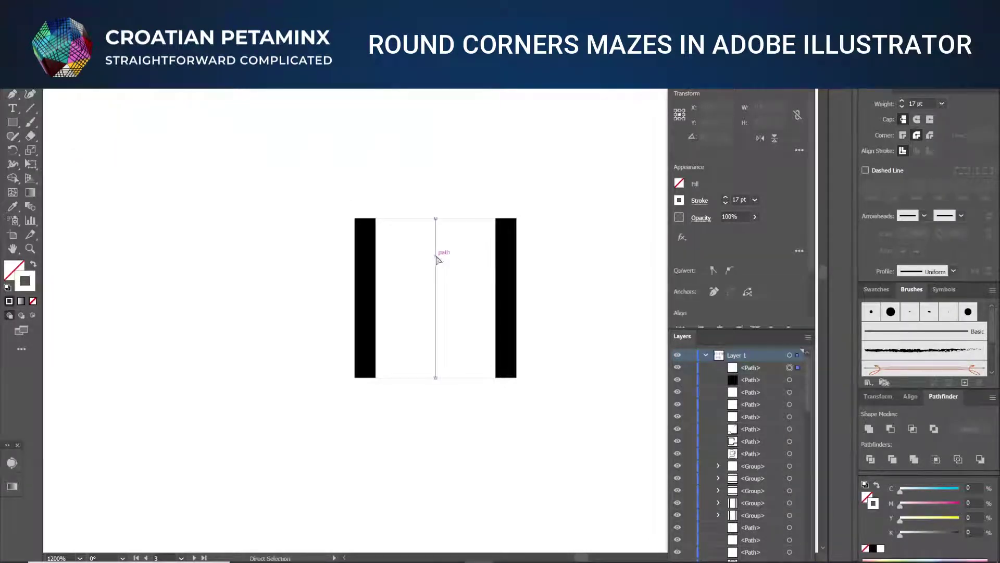
left_click(436, 215)
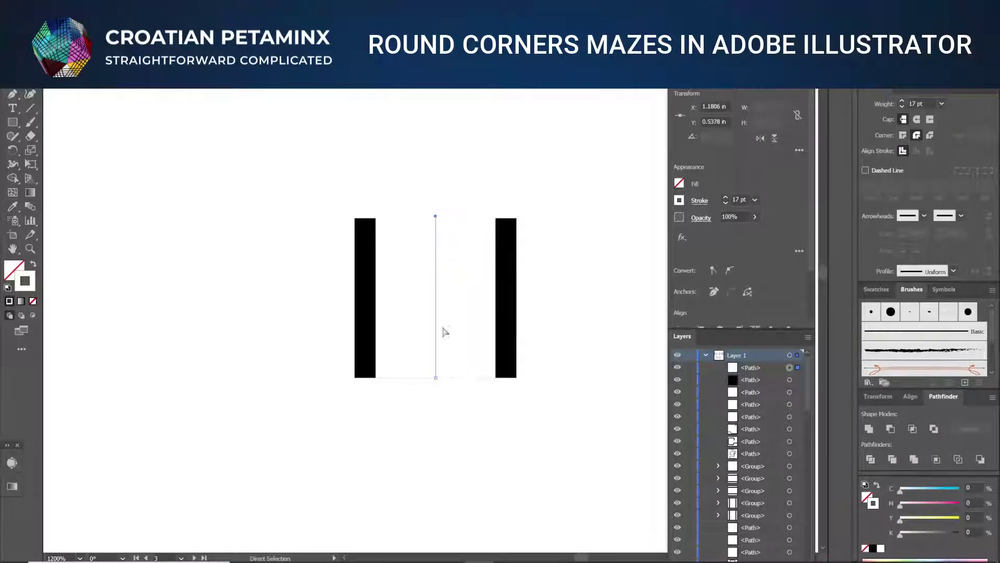
left_click_drag(435, 381, 435, 381)
left_click(339, 201)
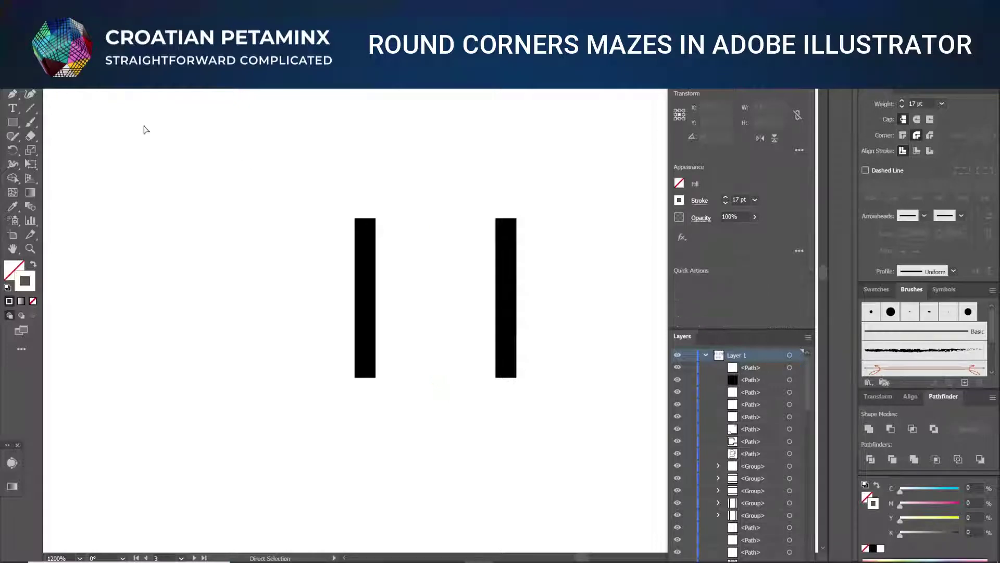
Group the white line with the black bar into one bridge piece and copy it
key("ctrl+z")
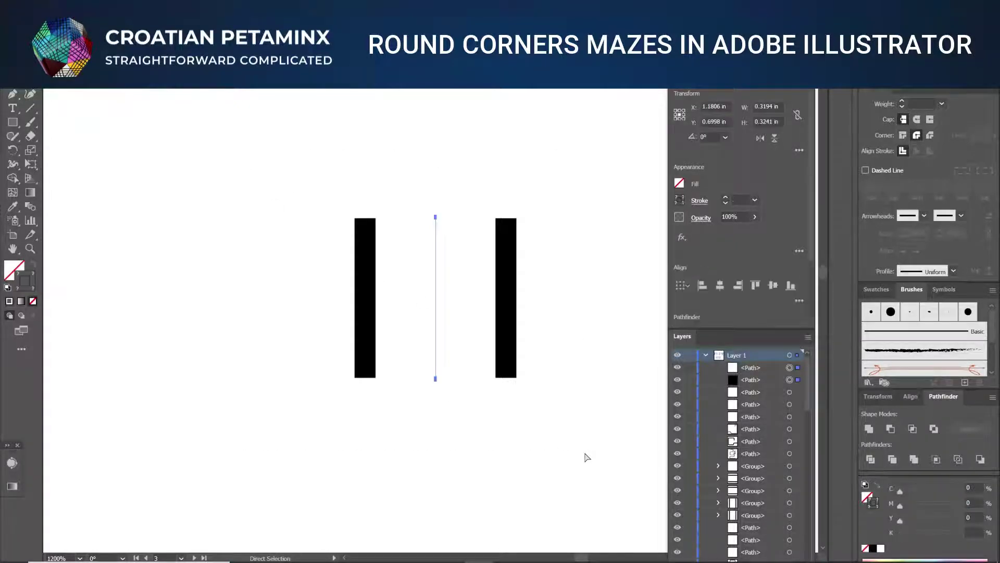
left_click(78, 37)
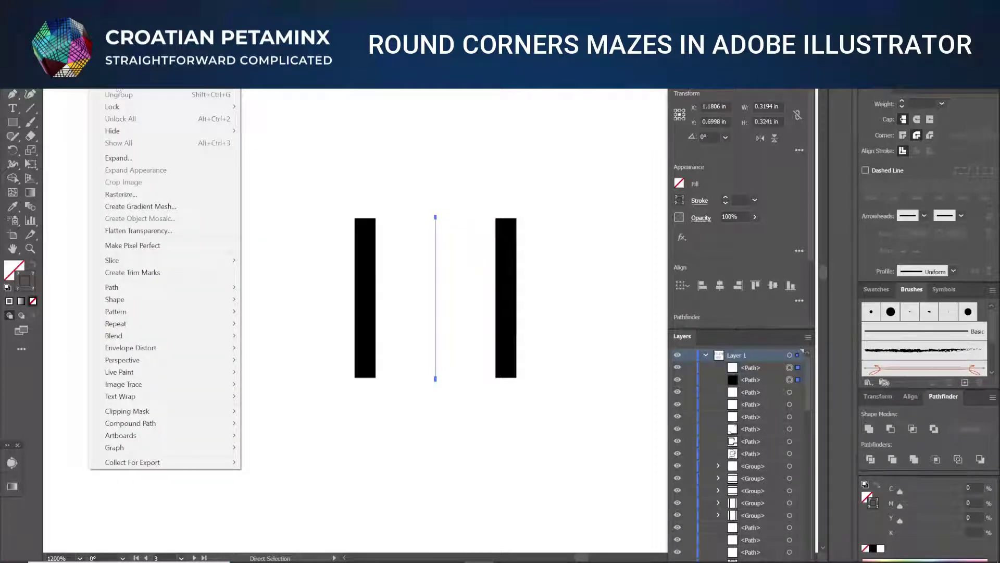
left_click(119, 88)
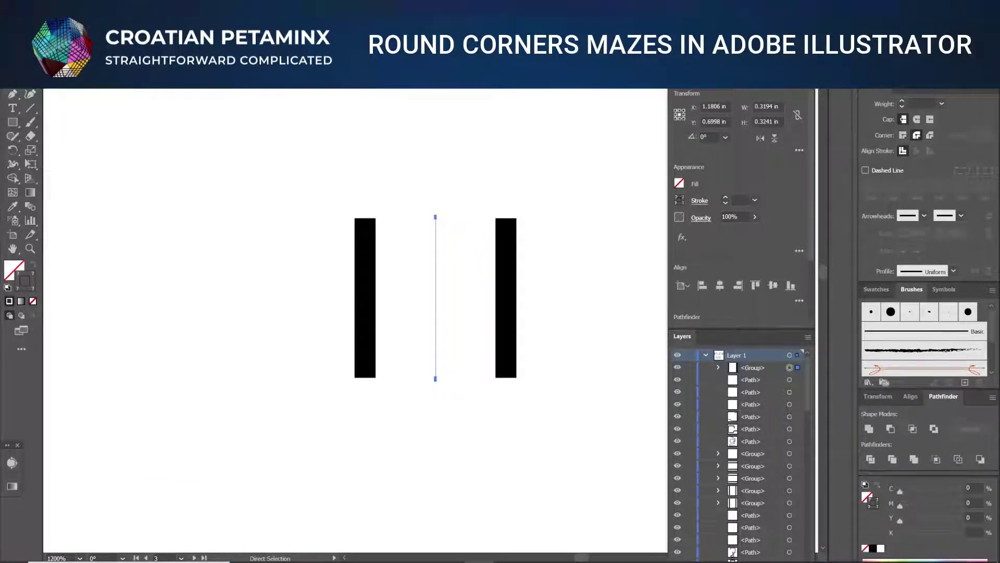
key("alt+e")
key("Escape")
key("v")
key("alt+e")
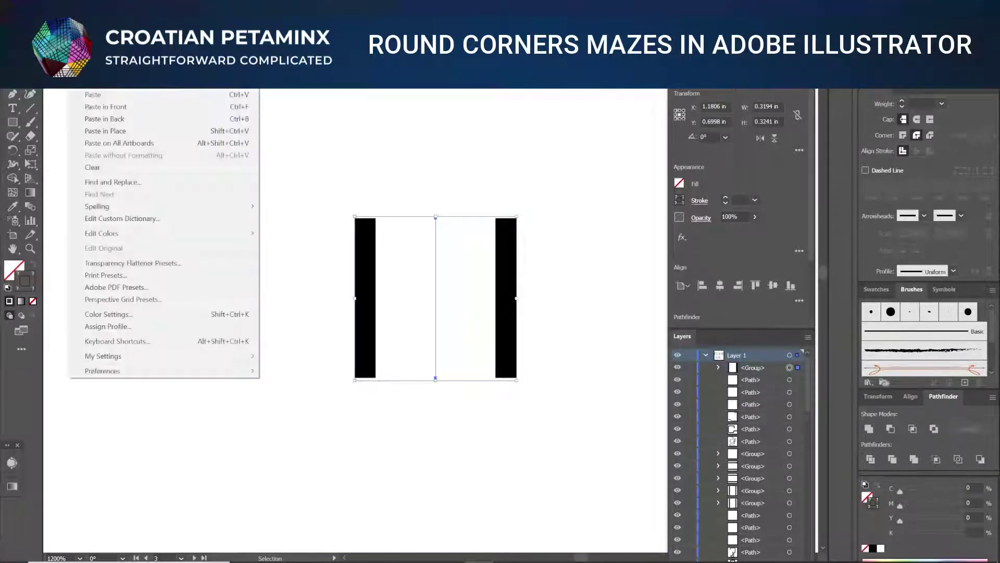
key("Escape")
key("alt+e")
key("Escape")
left_click(348, 449)
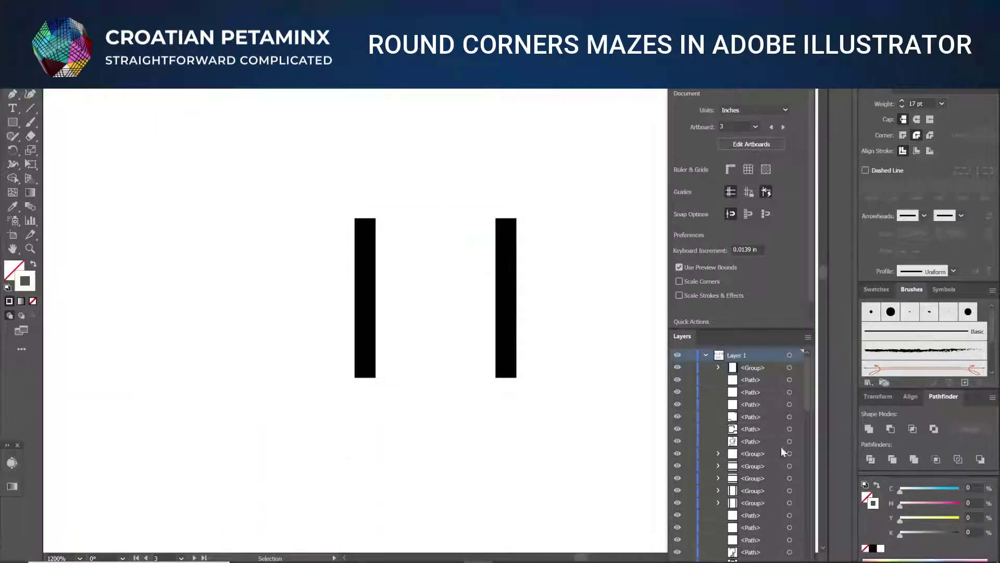
Paste the bridge piece and drag it onto a maze crossing
scroll(453, 328, "down", 5)
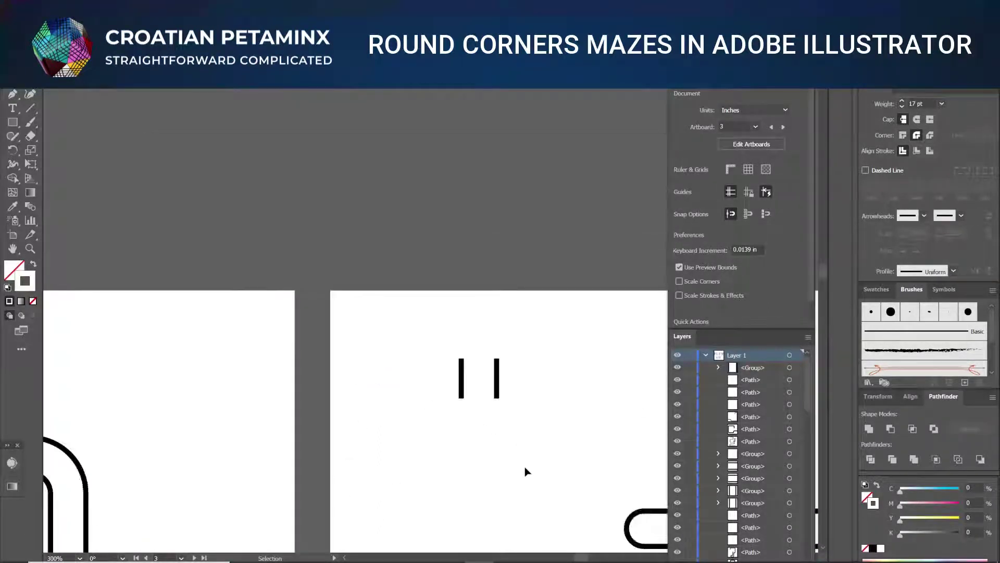
scroll(827, 284, "down", 10)
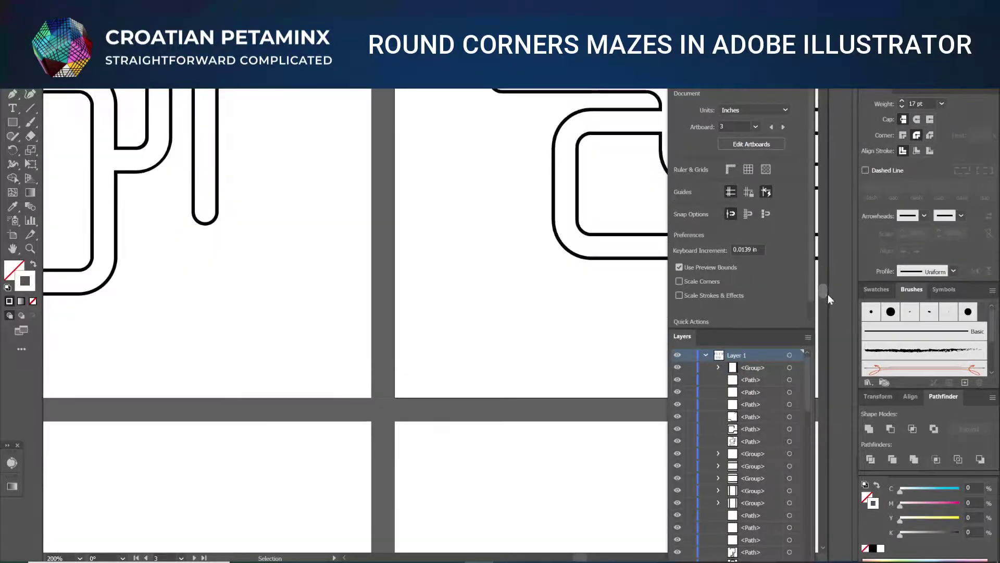
scroll(577, 556, "right", 6)
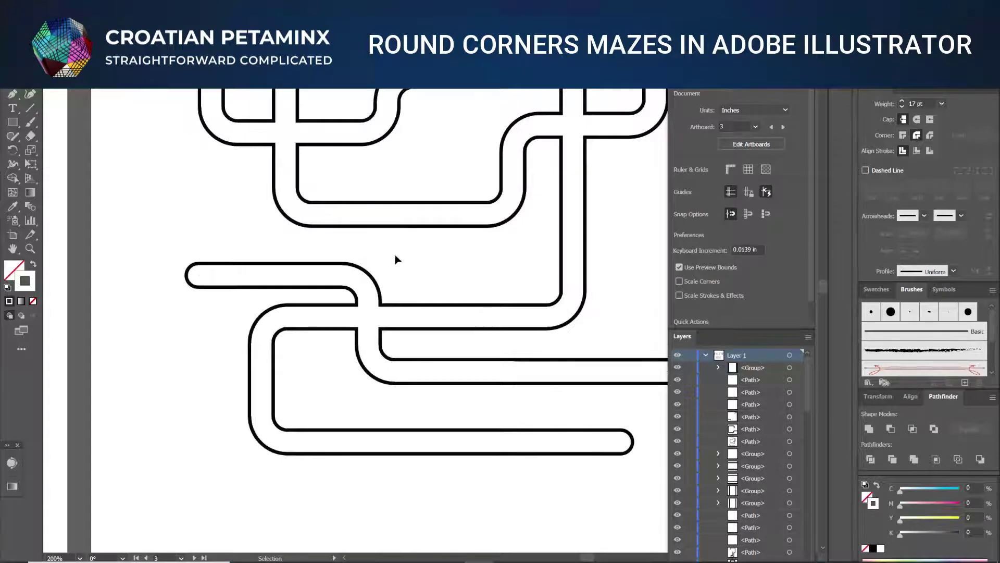
key("ctrl+v")
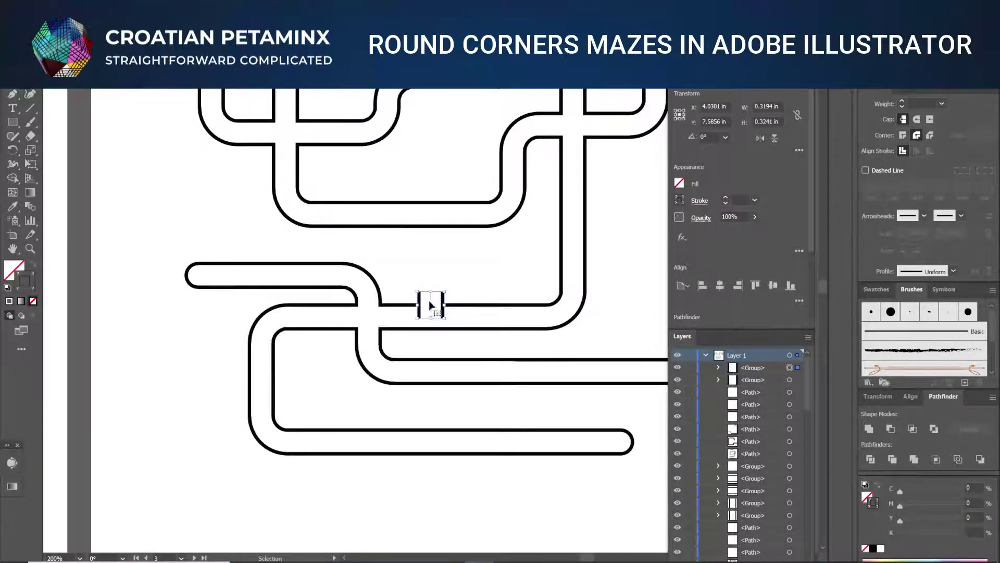
left_click_drag(430, 307, 369, 319)
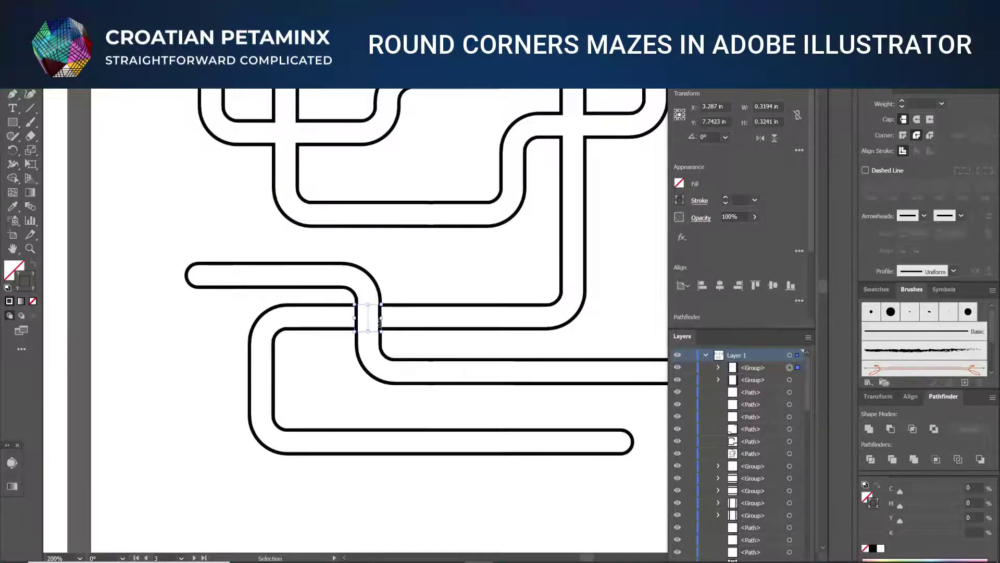
Nudge the bridge piece to centre it on the crossing, then view the upper maze
scroll(368, 320, "up", 3)
scroll(363, 328, "up", 3)
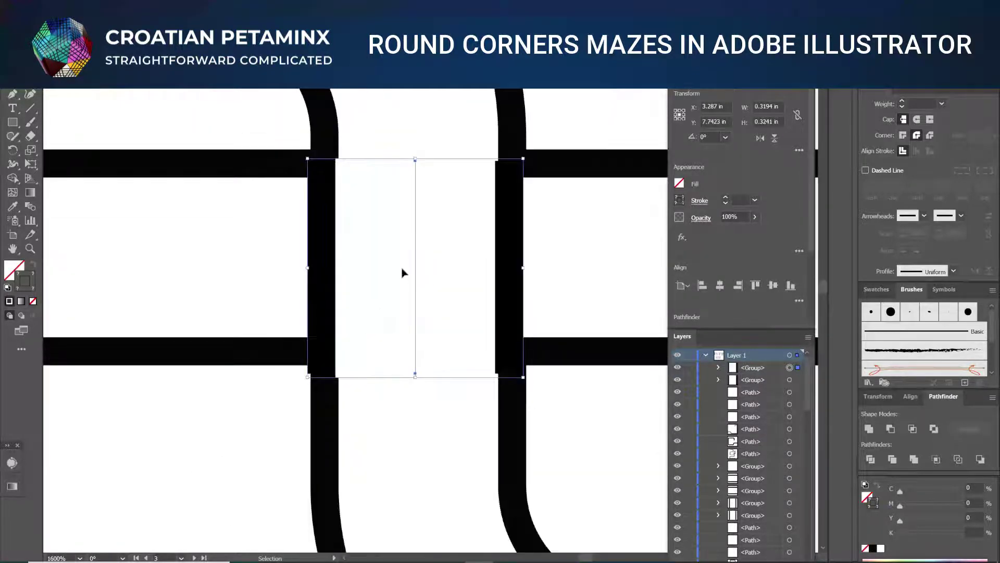
left_click_drag(416, 265, 420, 265)
scroll(440, 239, "down", 5)
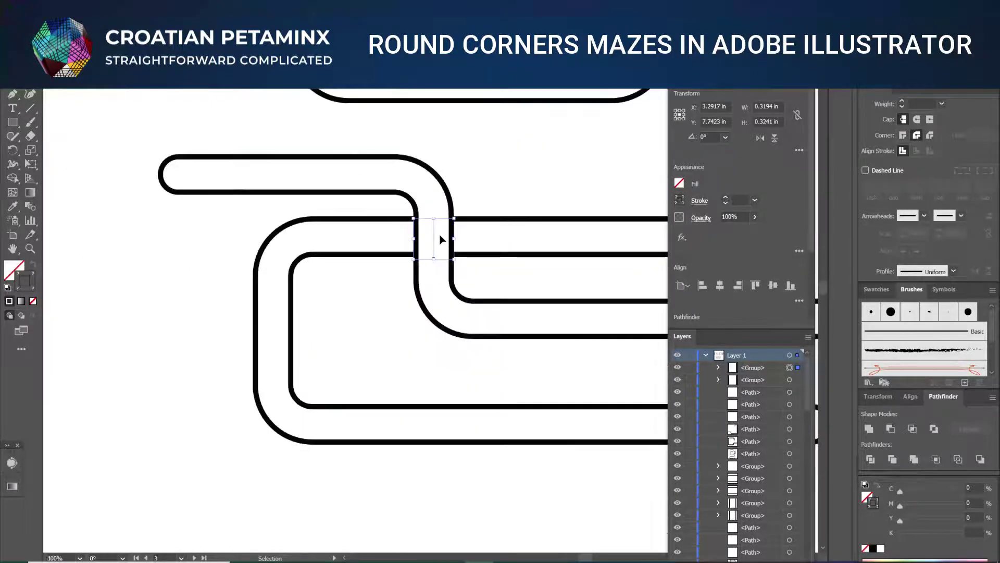
left_click(468, 206)
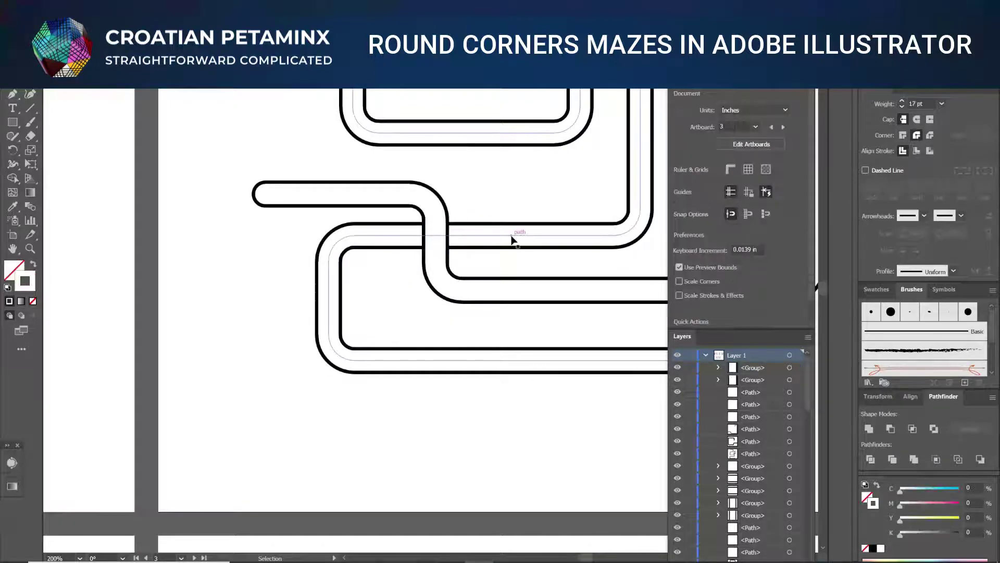
scroll(524, 252, "up", 1)
scroll(525, 252, "down", 2)
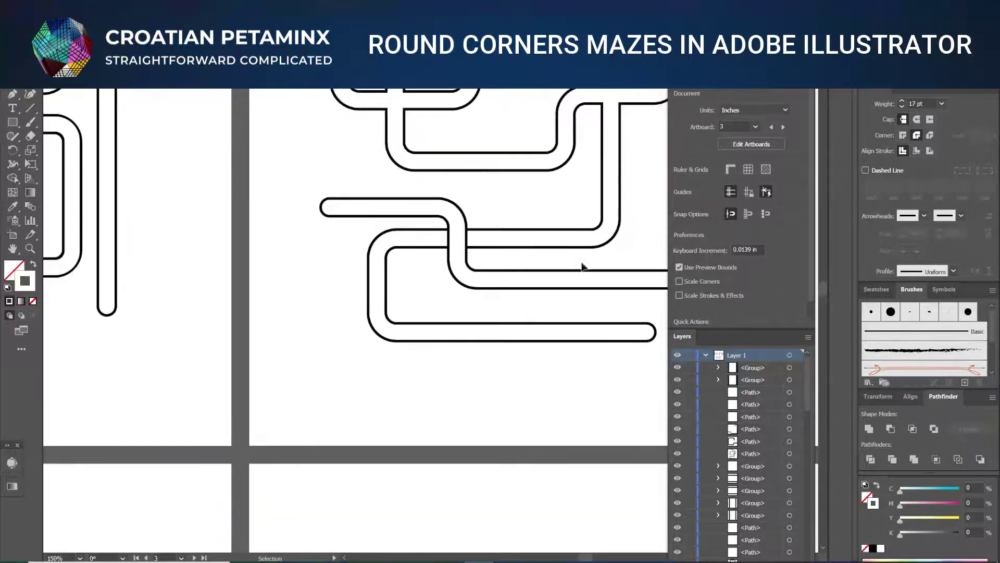
scroll(654, 242, "up", 5)
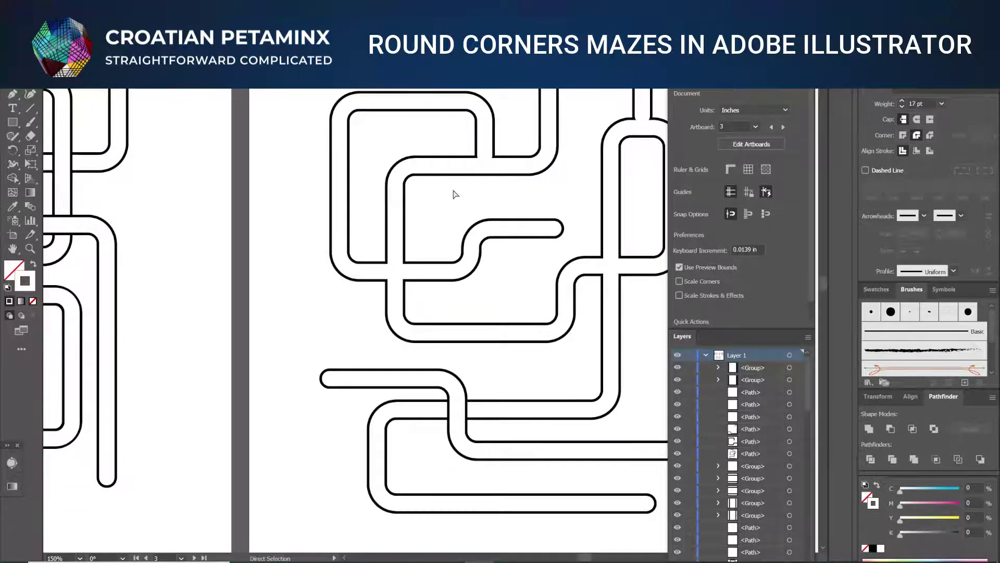
Paste a copy of the white bridge piece and align it with Smart Guides over a crossing, vertical path on top
key("ctrl+v")
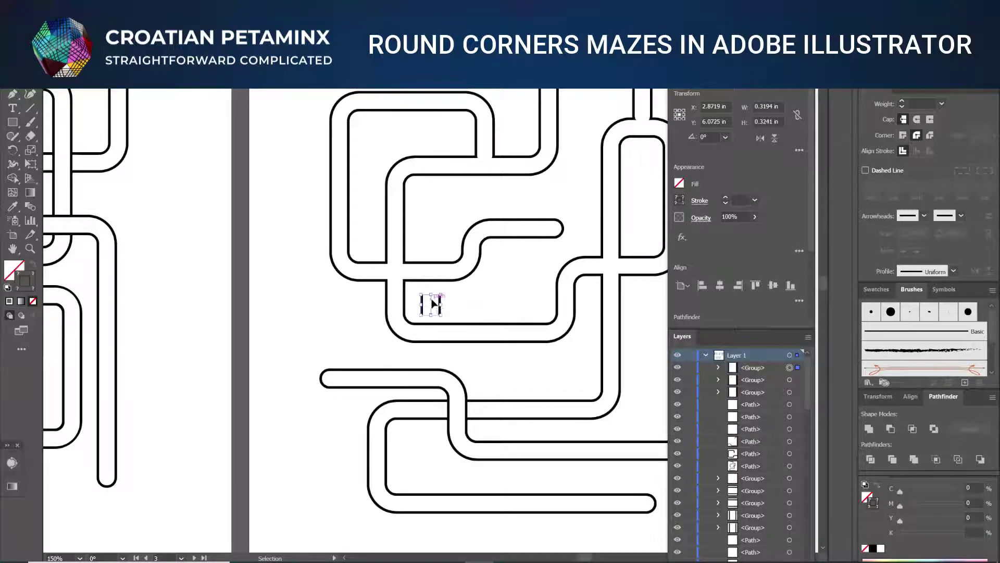
left_click_drag(430, 305, 398, 283)
scroll(401, 282, "up", 5)
scroll(404, 283, "up", 1)
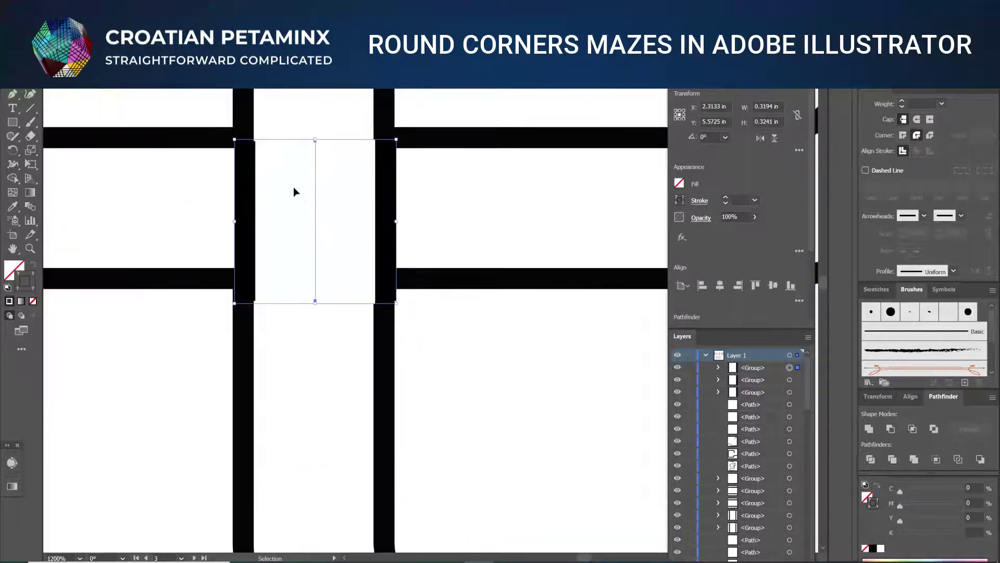
left_click_drag(315, 196, 313, 195)
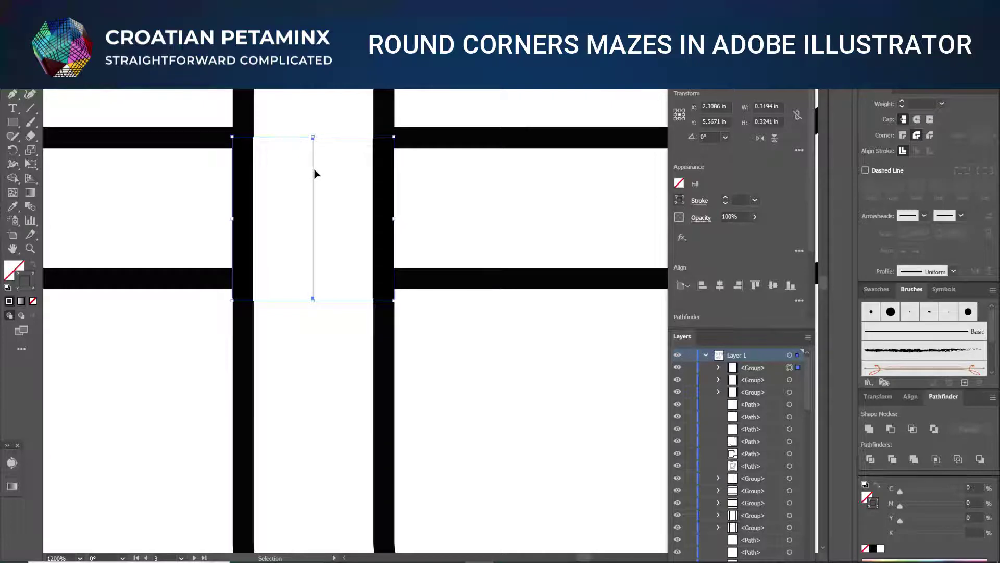
left_click_drag(315, 173, 315, 173)
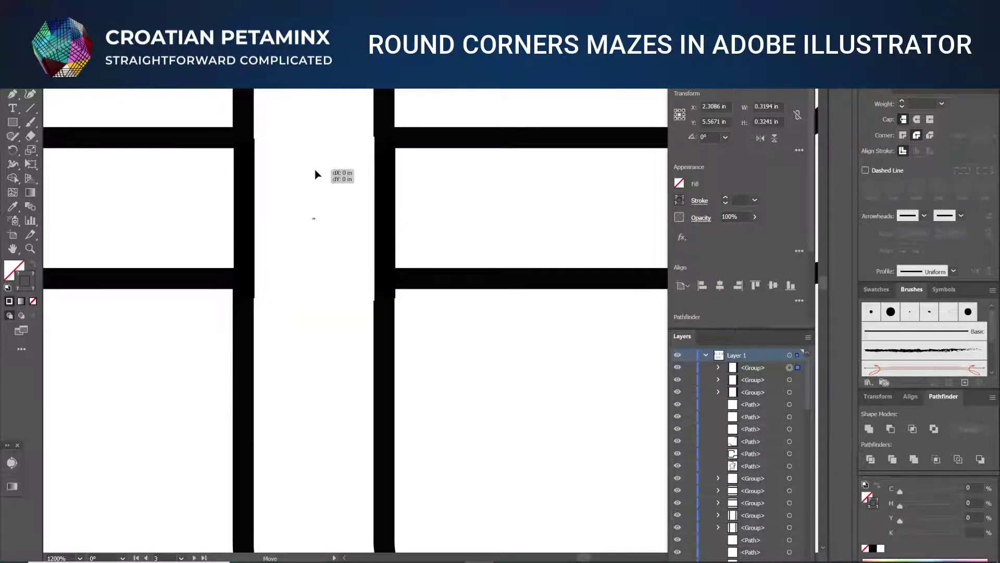
left_click_drag(316, 174, 312, 169)
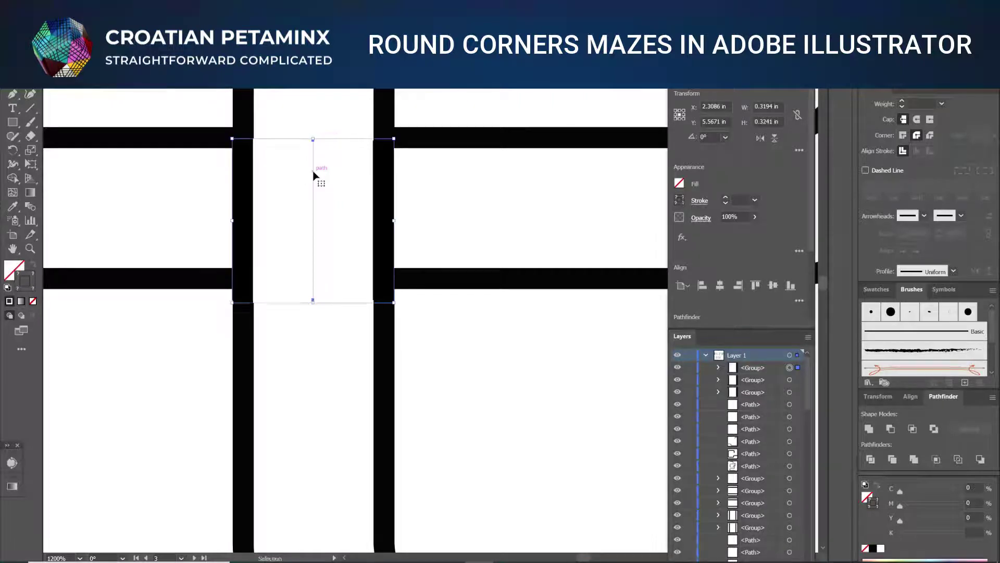
key("ctrl+minus")
scroll(401, 158, "down", 6)
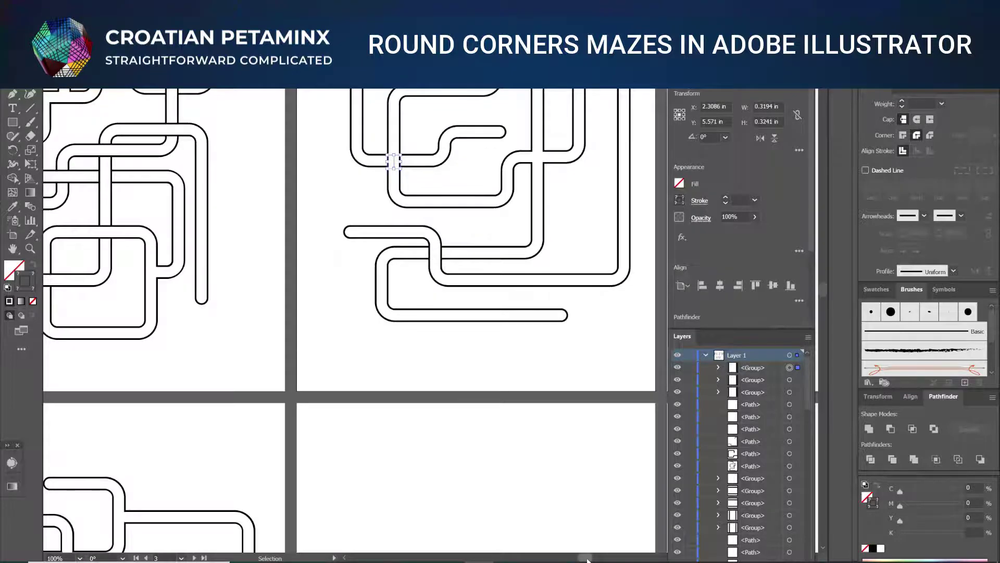
Paste another bridge piece at a second crossing, rotate it 90°, and nudge it up to Y 5.4606 in
scroll(487, 284, "up", 2)
scroll(464, 231, "down", 1)
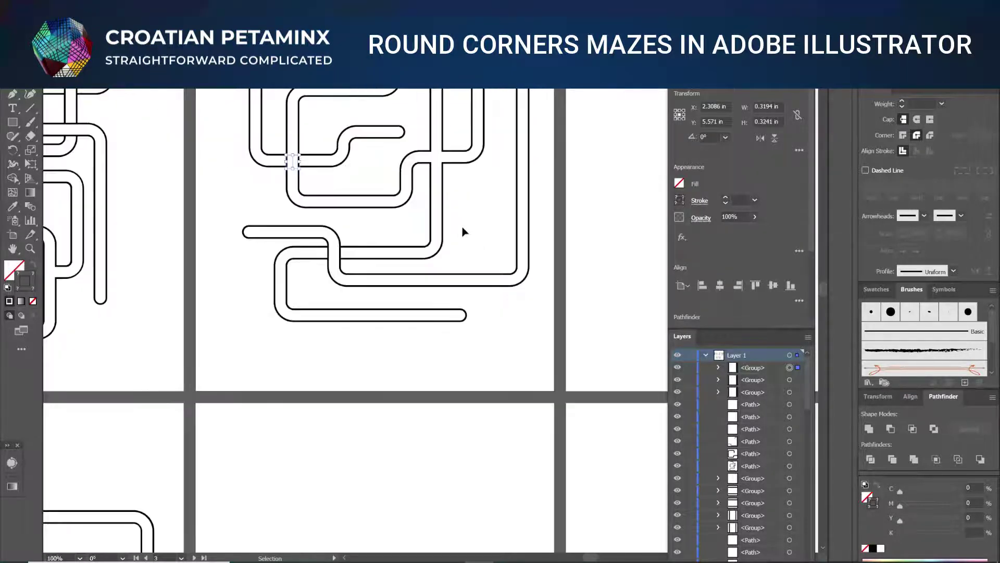
key("ctrl+v")
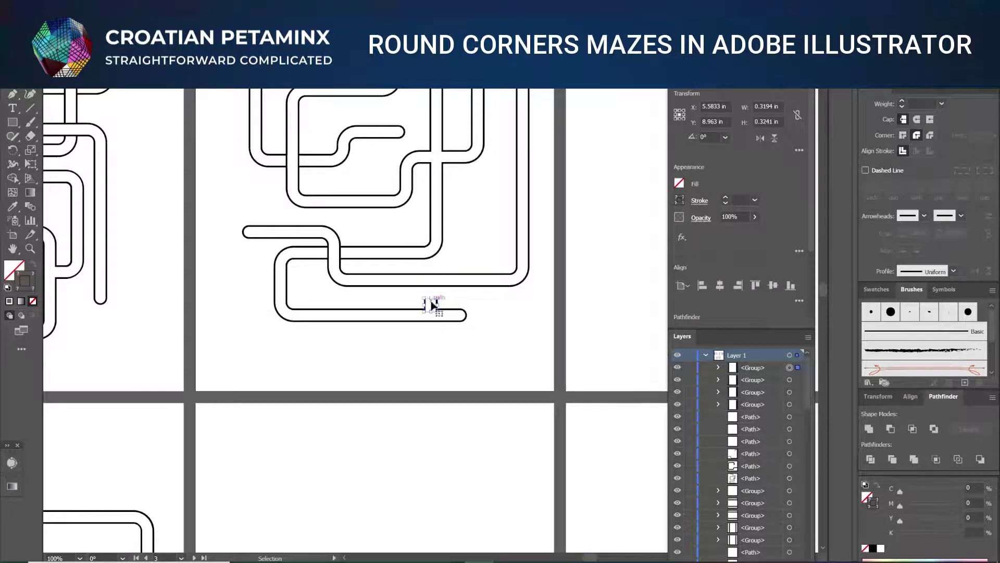
left_click_drag(431, 304, 436, 158)
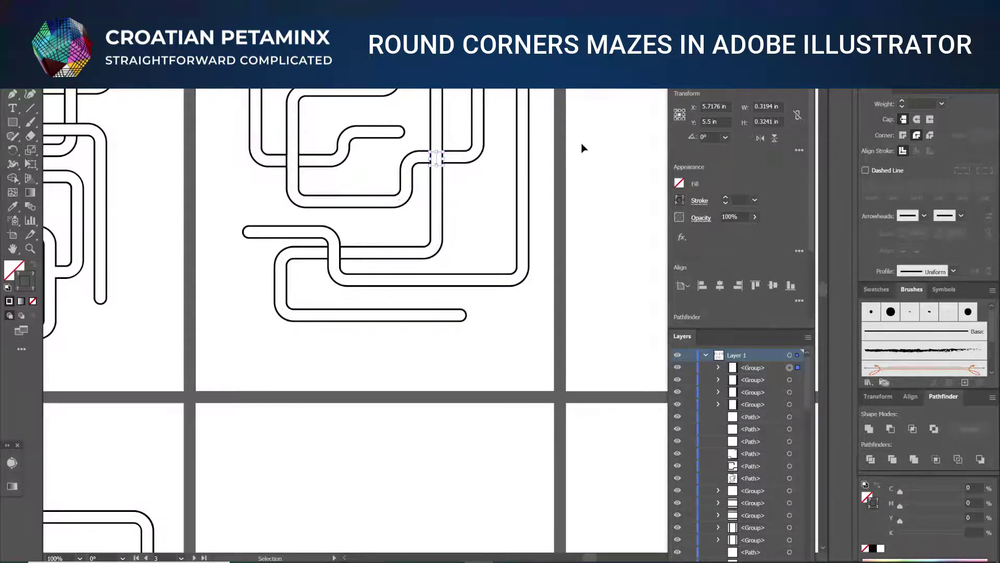
left_click(726, 137)
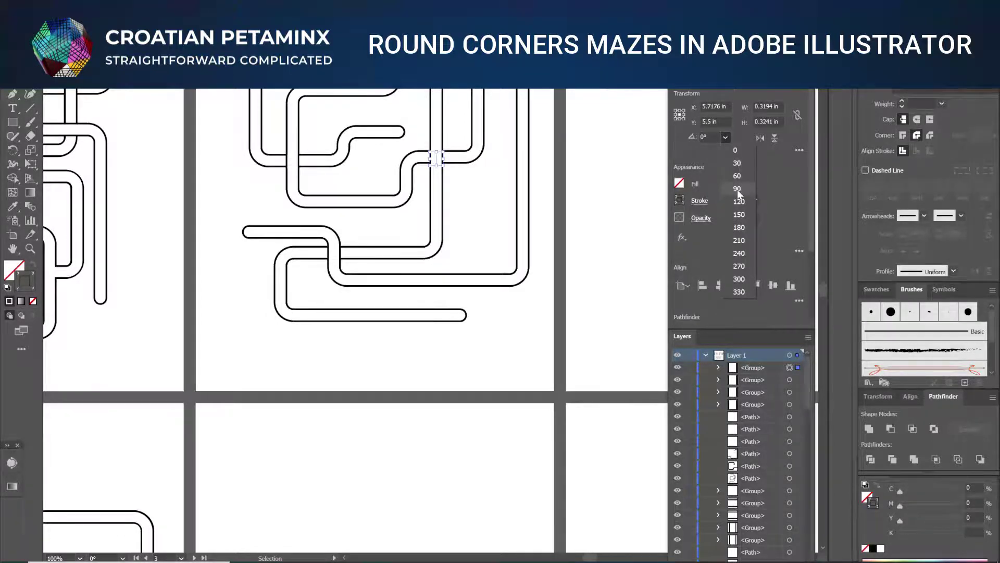
left_click(736, 189)
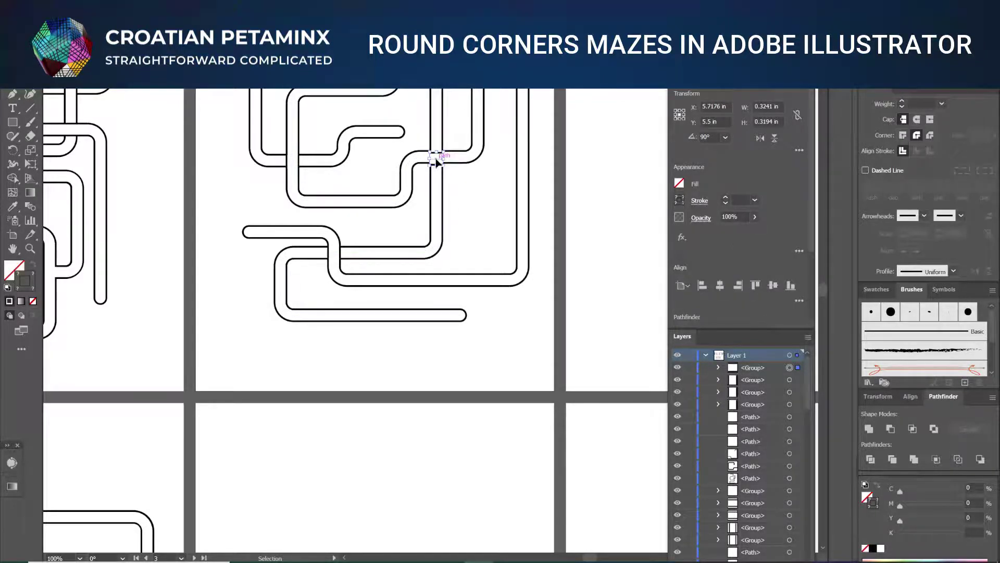
left_click_drag(436, 162, 436, 162)
scroll(442, 172, "up", 4)
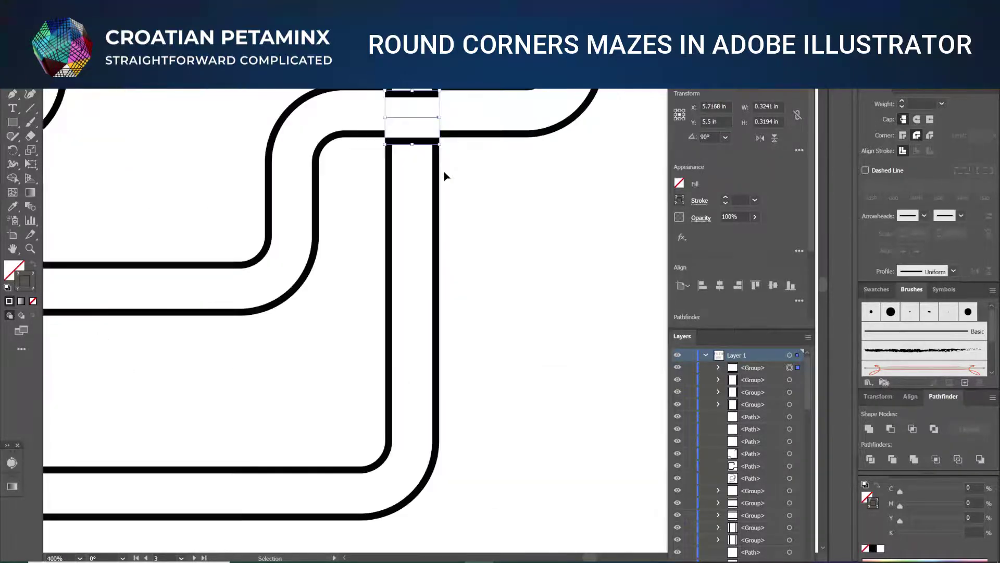
left_click_drag(413, 126, 412, 115)
scroll(429, 171, "down", 5)
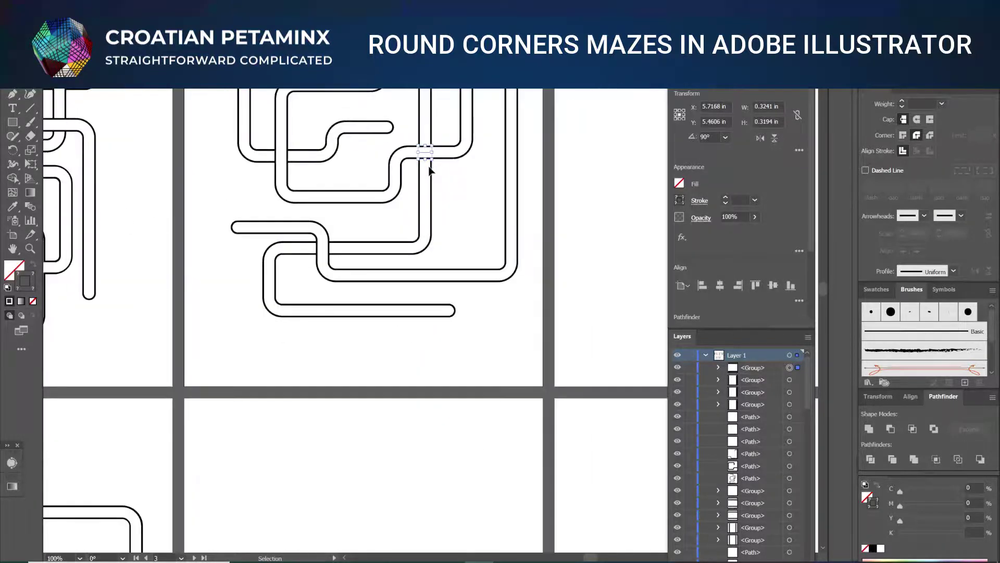
scroll(430, 171, "down", 1)
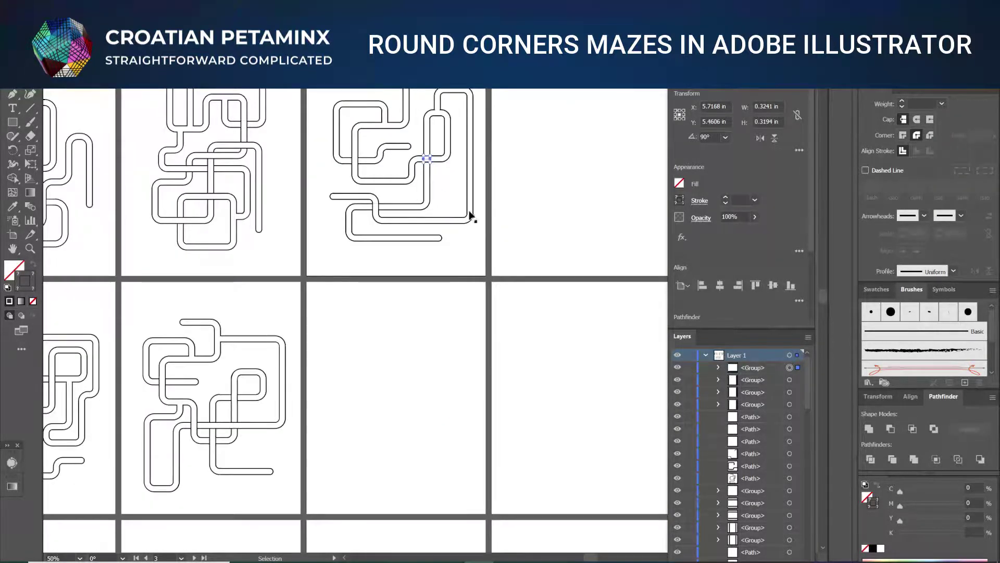
Deselect the bridge piece and scroll through the artboards to check each bridged maze
scroll(826, 293, "up", 2)
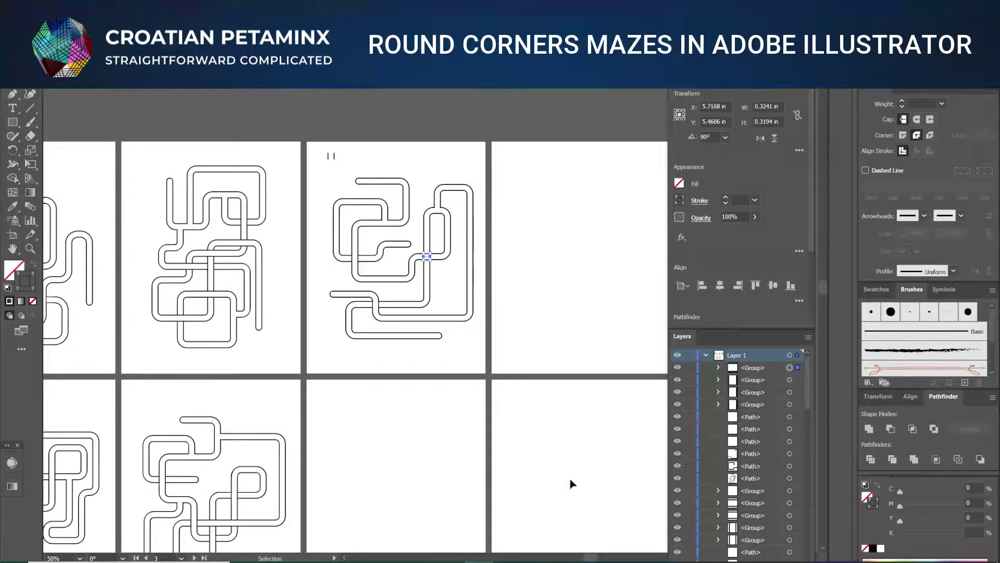
scroll(416, 251, "up", 1)
scroll(406, 228, "up", 1)
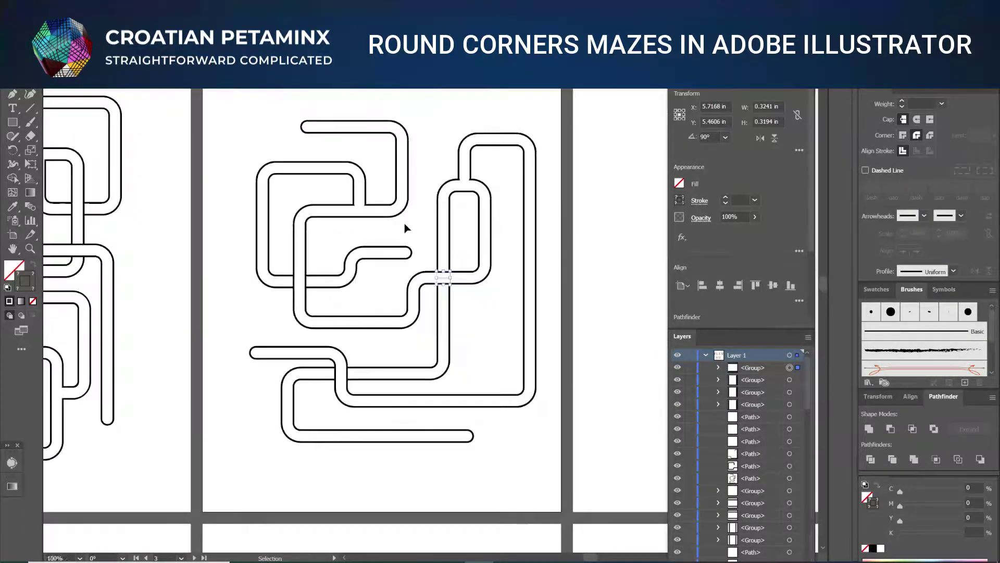
left_click(411, 174)
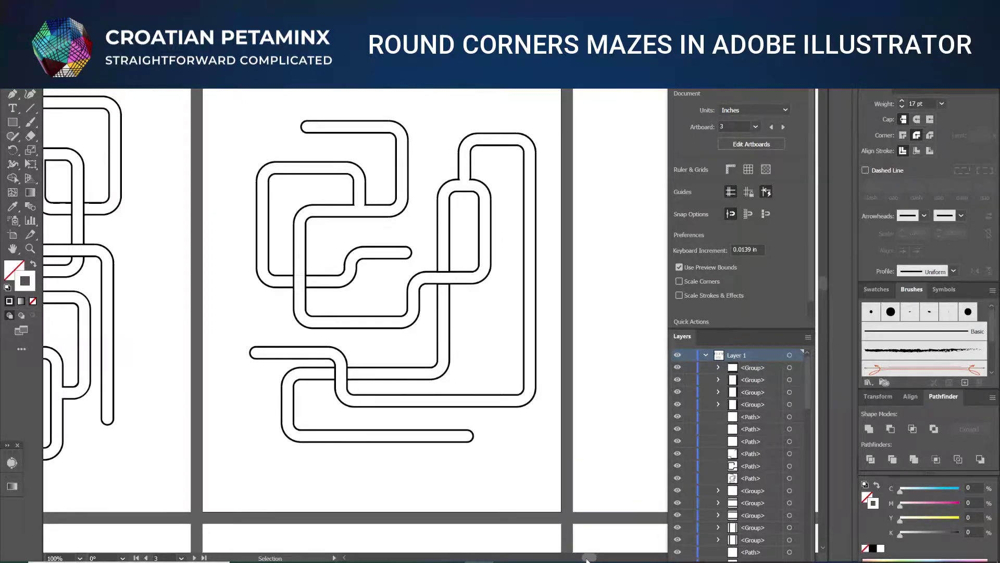
left_click_drag(587, 559, 570, 559)
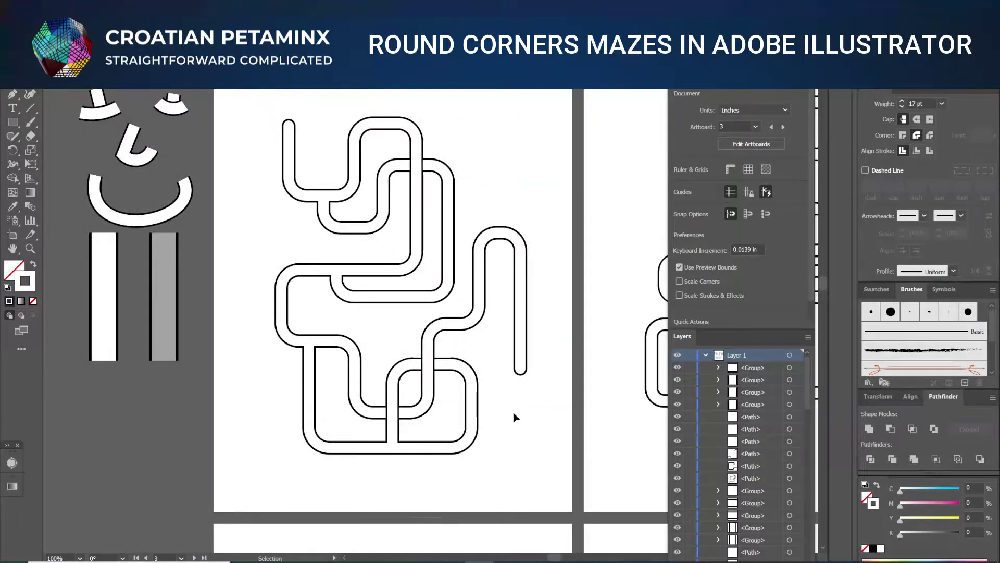
scroll(514, 411, "down", 4)
scroll(513, 411, "up", 3)
scroll(539, 422, "up", 2)
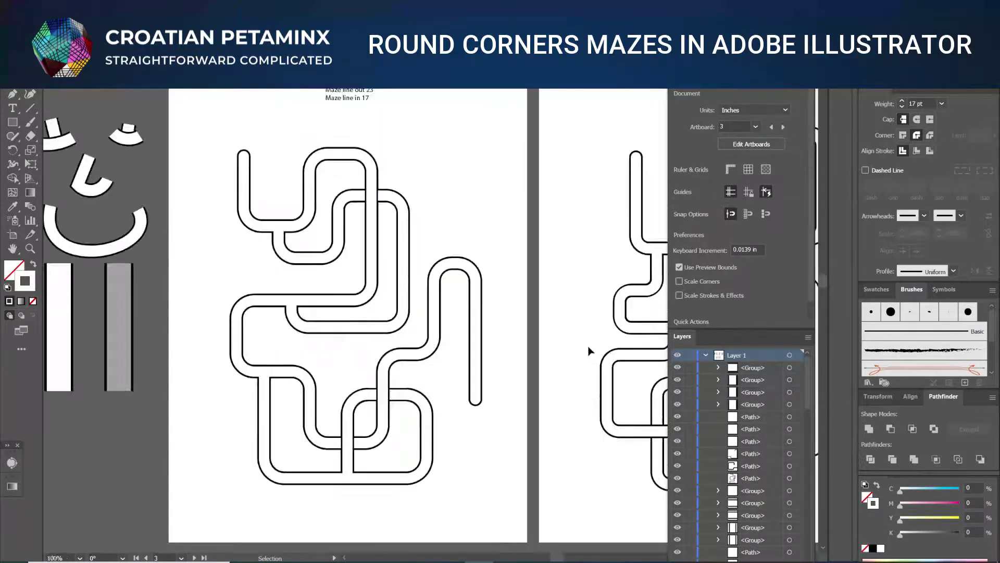
In Canva, add a rocket ship graphic near the maze entrance, then search Elements for 'space station'
left_click_drag(823, 299, 822, 301)
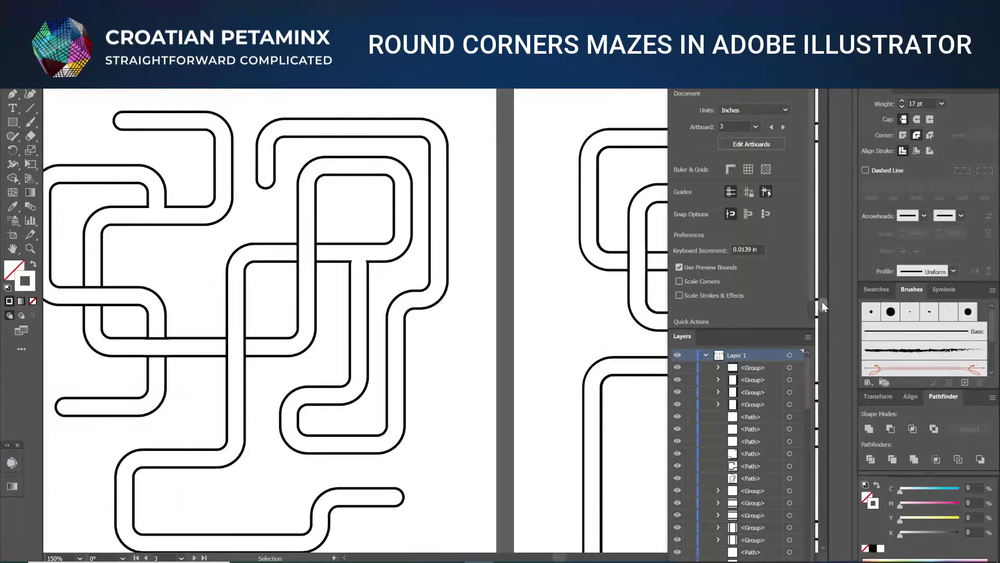
left_click_drag(548, 558, 573, 560)
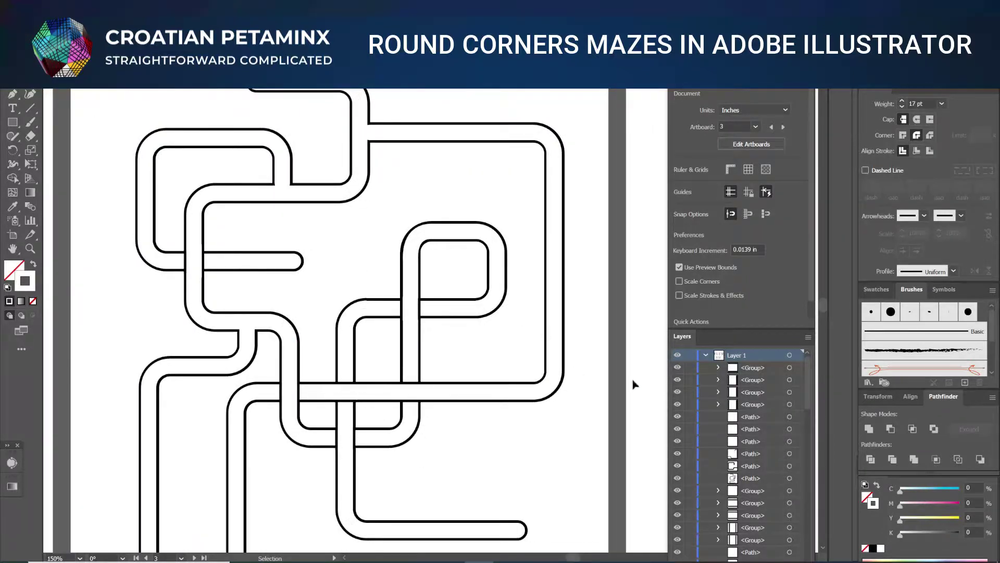
left_click_drag(823, 304, 827, 286)
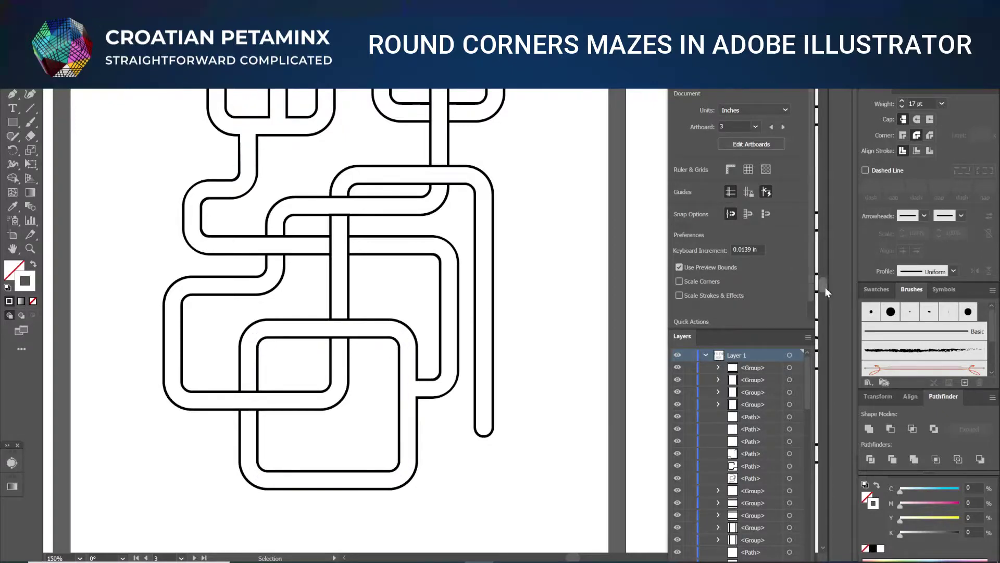
left_click_drag(825, 287, 825, 283)
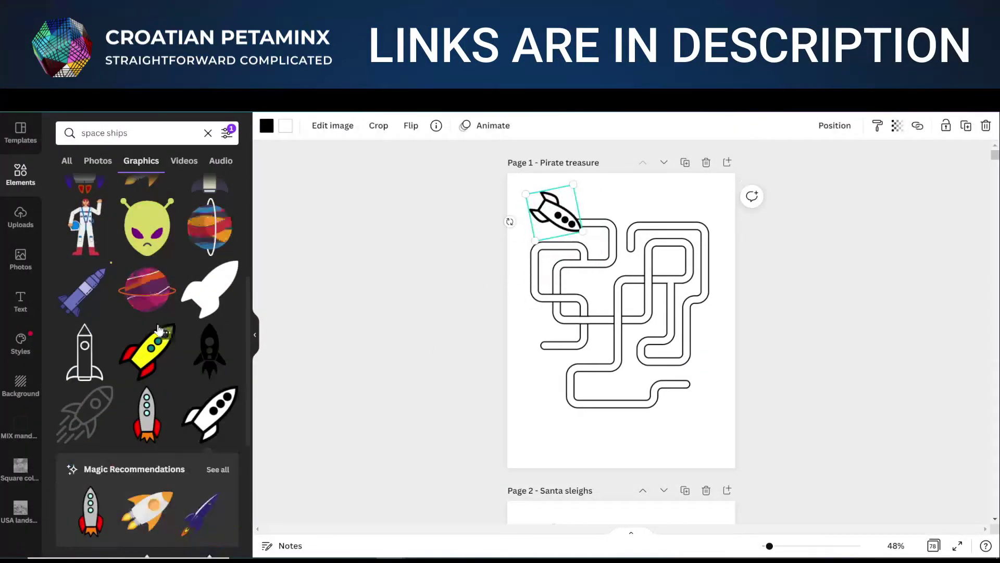
key("BackSpace")
key("BackSpace")
key("BackSpace")
key("BackSpace")
key("BackSpace")
type("station")
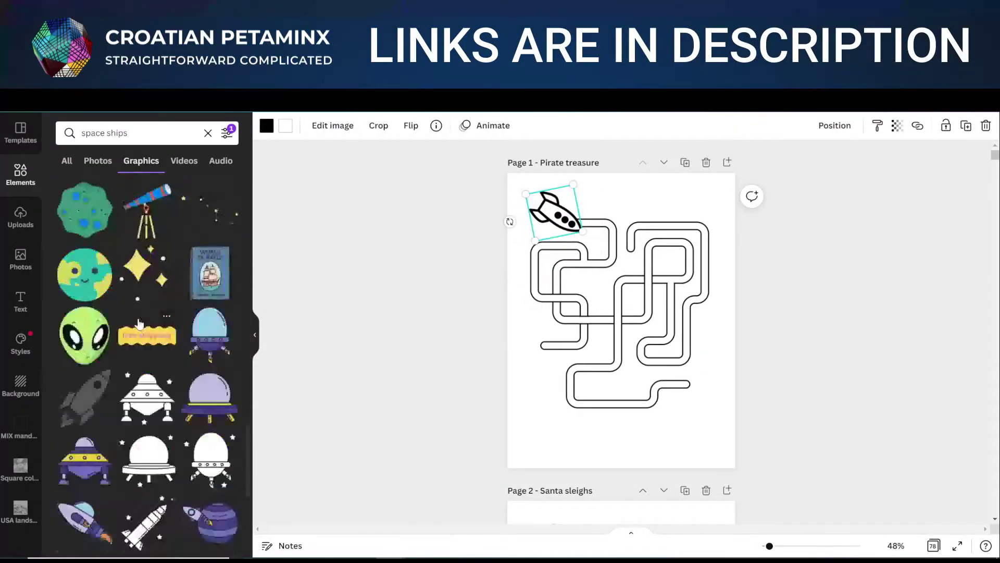
key("Return")
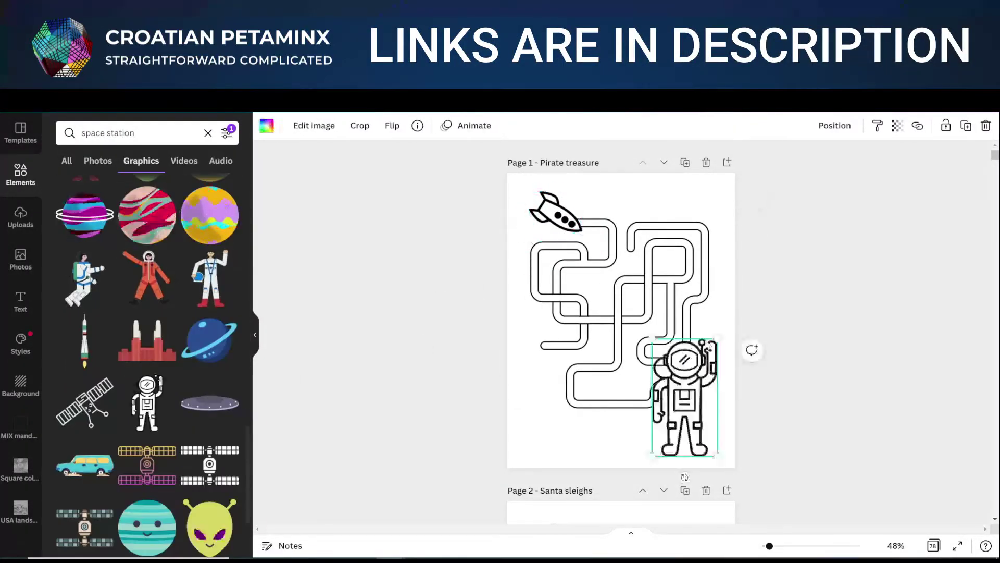